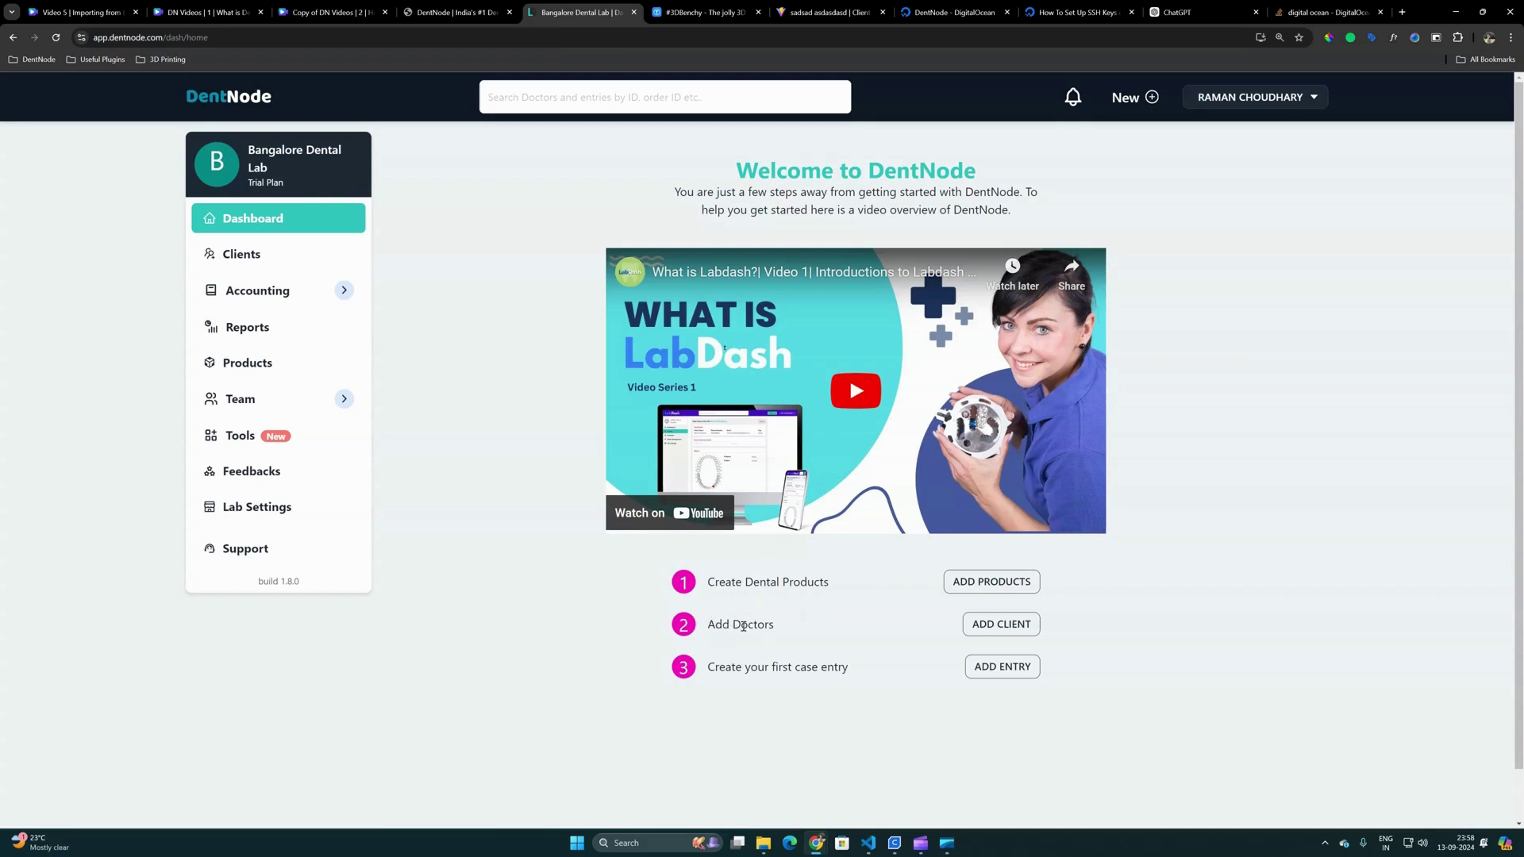
Step: From the Clients list, start a new client and choose Clinic as the client type
{"action": "left_click", "coordinate": [305, 268]}
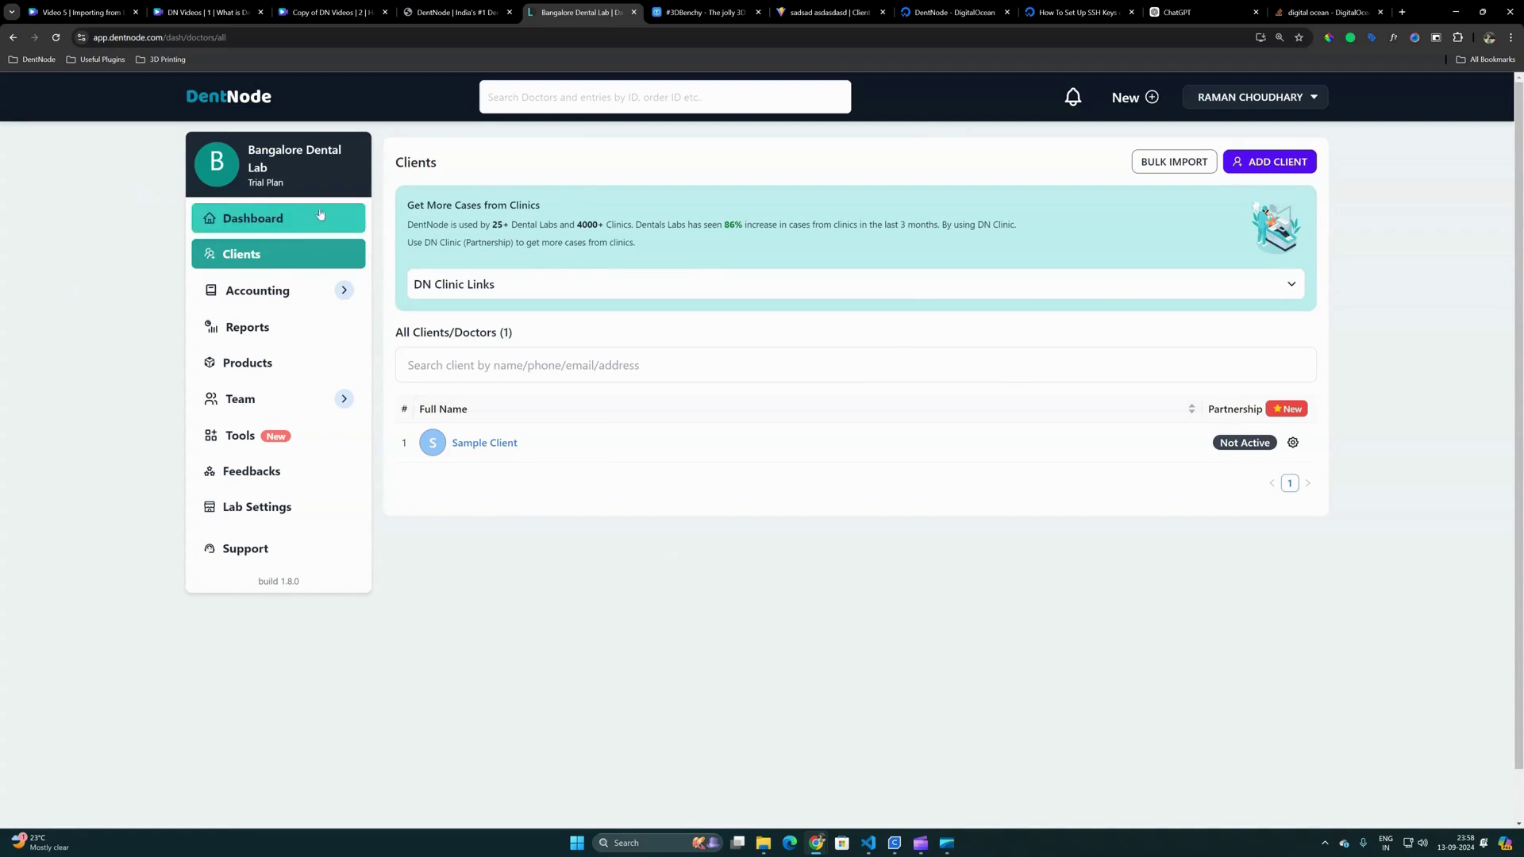
{"action": "left_click", "coordinate": [1276, 162]}
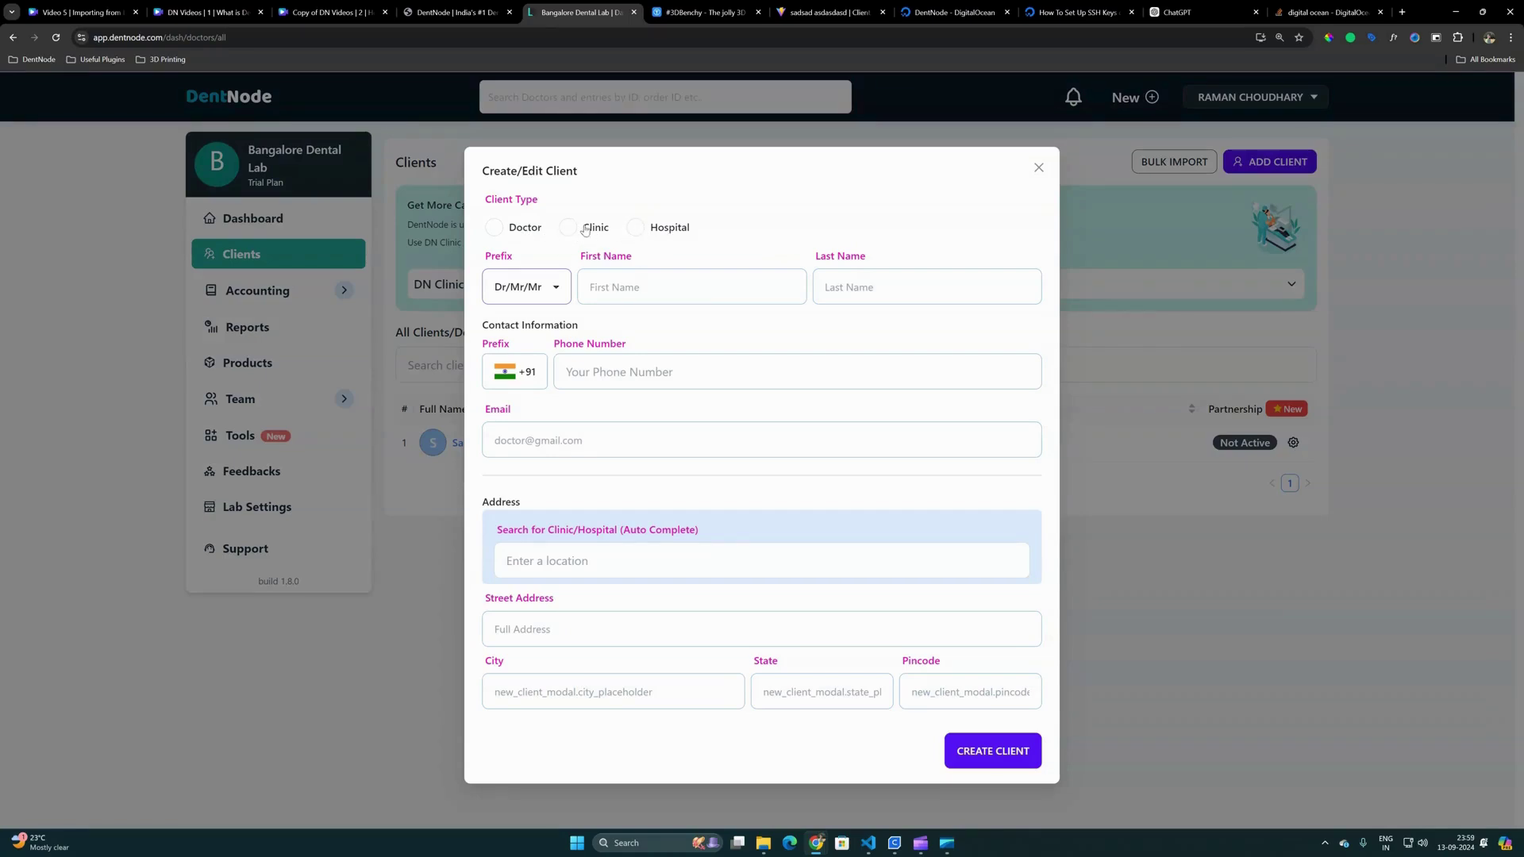
{"action": "left_click", "coordinate": [586, 229]}
Step: Switch the client type to Doctor, pick the Dr. prefix, enter the doctor's first and last name, and create it
{"action": "left_click", "coordinate": [551, 350]}
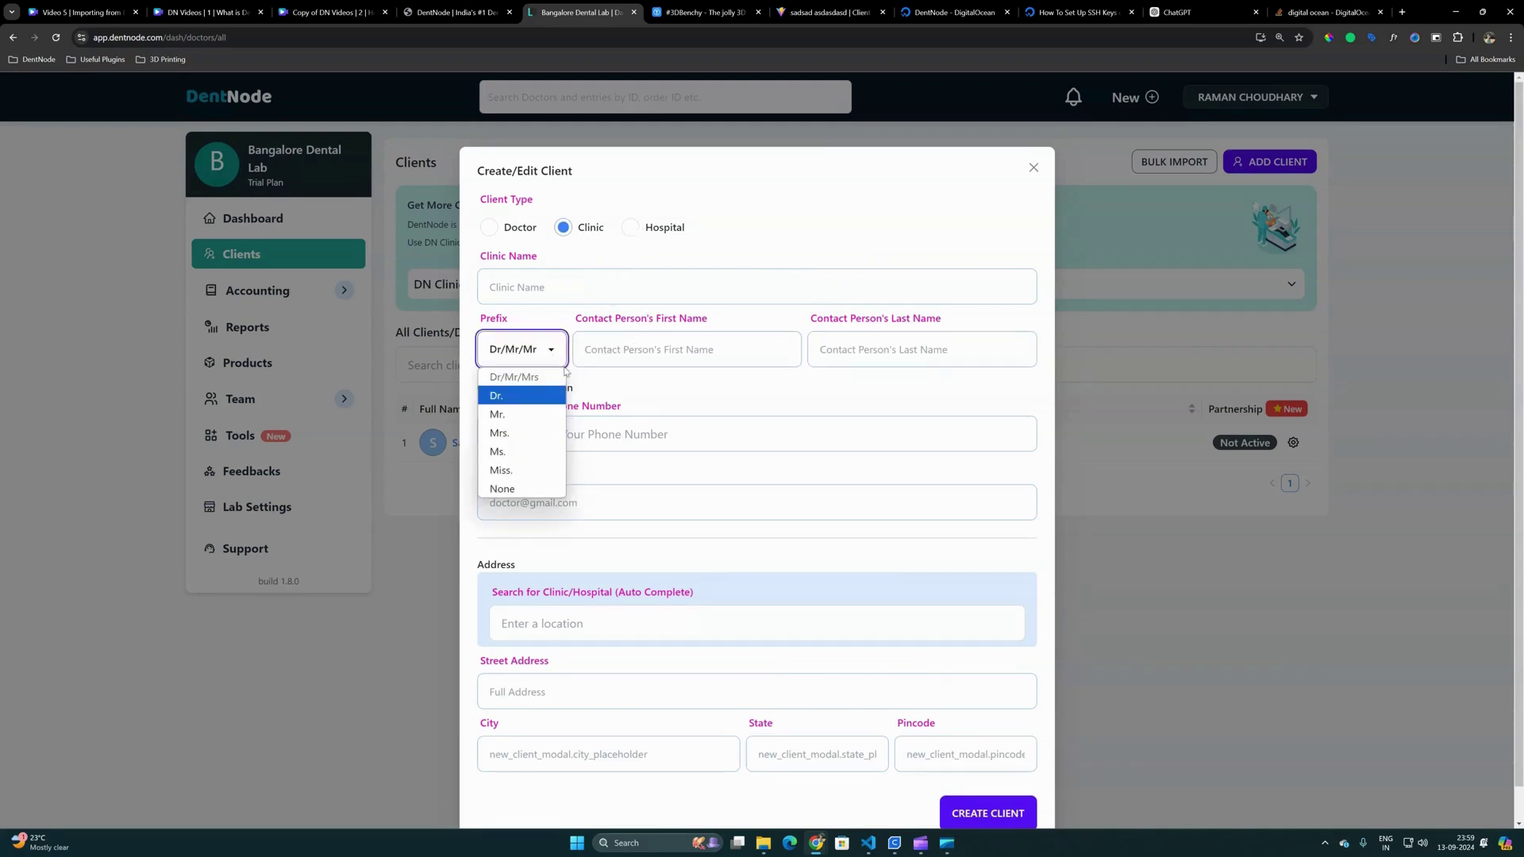
{"action": "left_click", "coordinate": [707, 399]}
{"action": "left_click", "coordinate": [524, 230]}
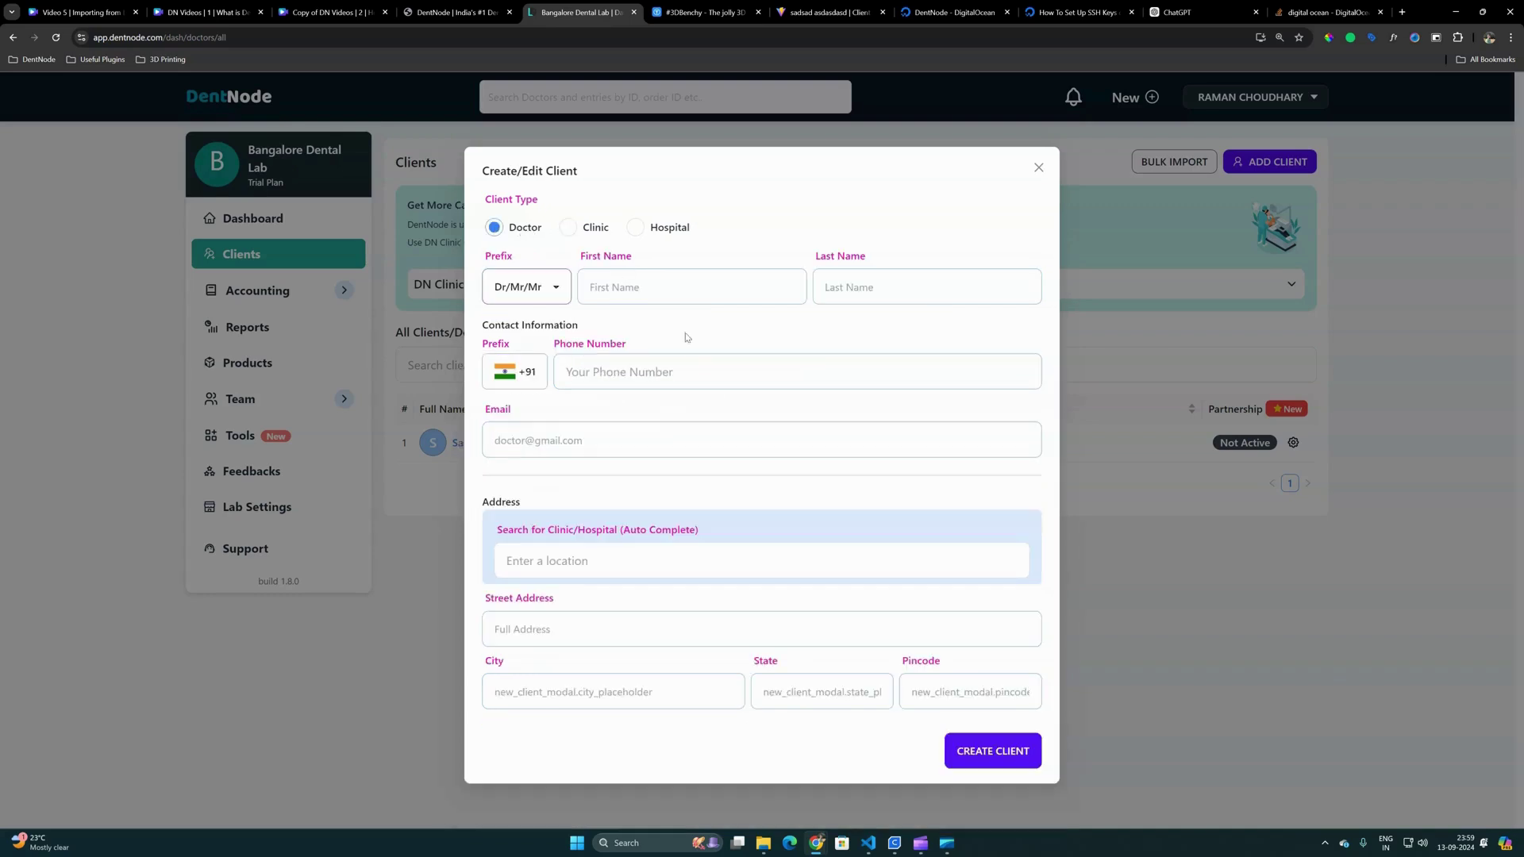
{"action": "left_click", "coordinate": [554, 288]}
{"action": "left_click", "coordinate": [508, 334]}
{"action": "left_click", "coordinate": [623, 288]}
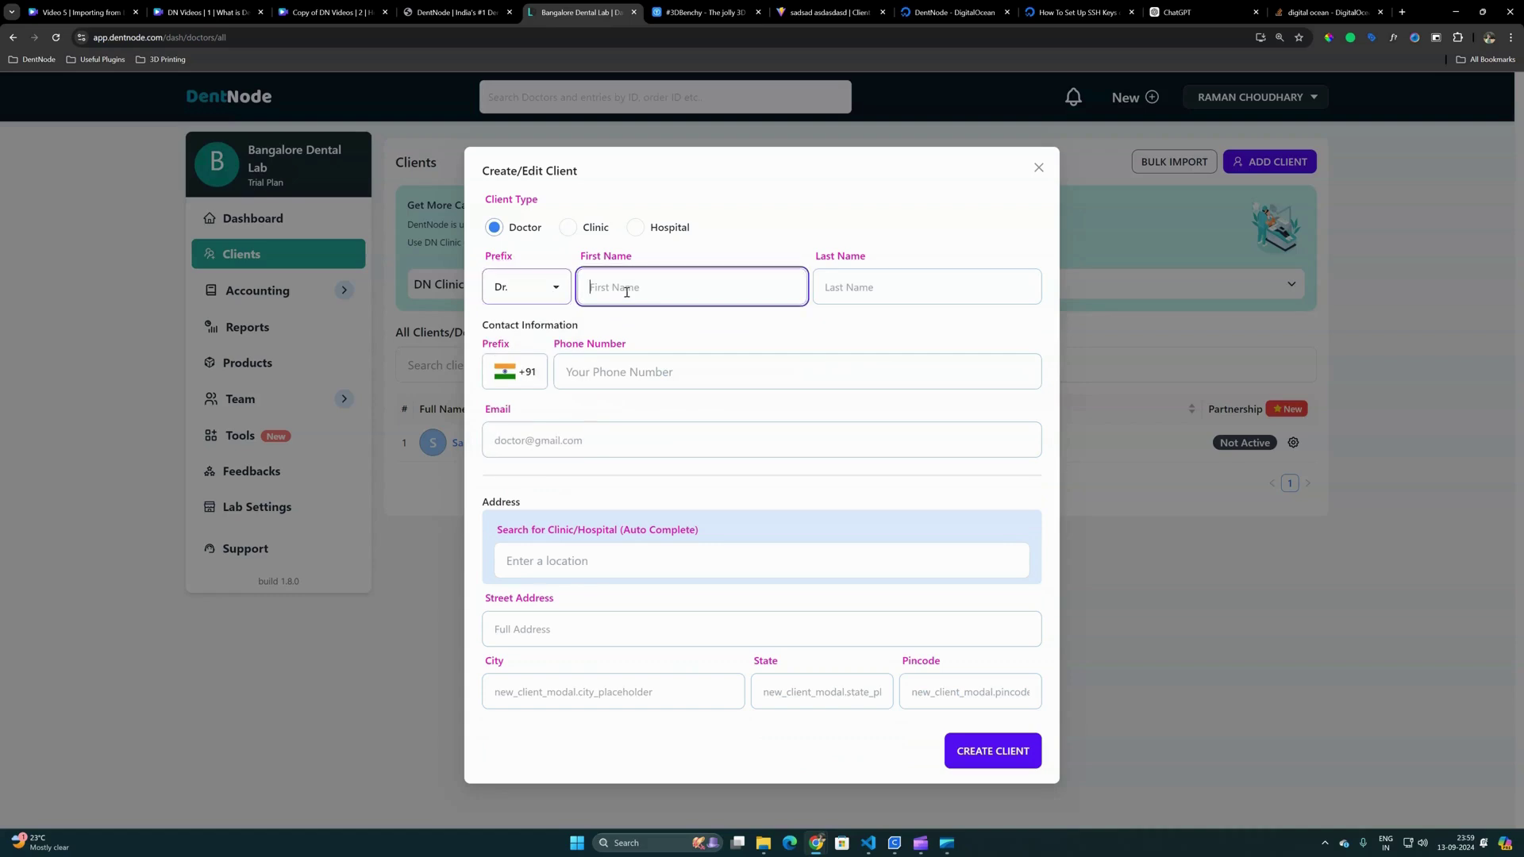
{"action": "key", "text": "Tab"}
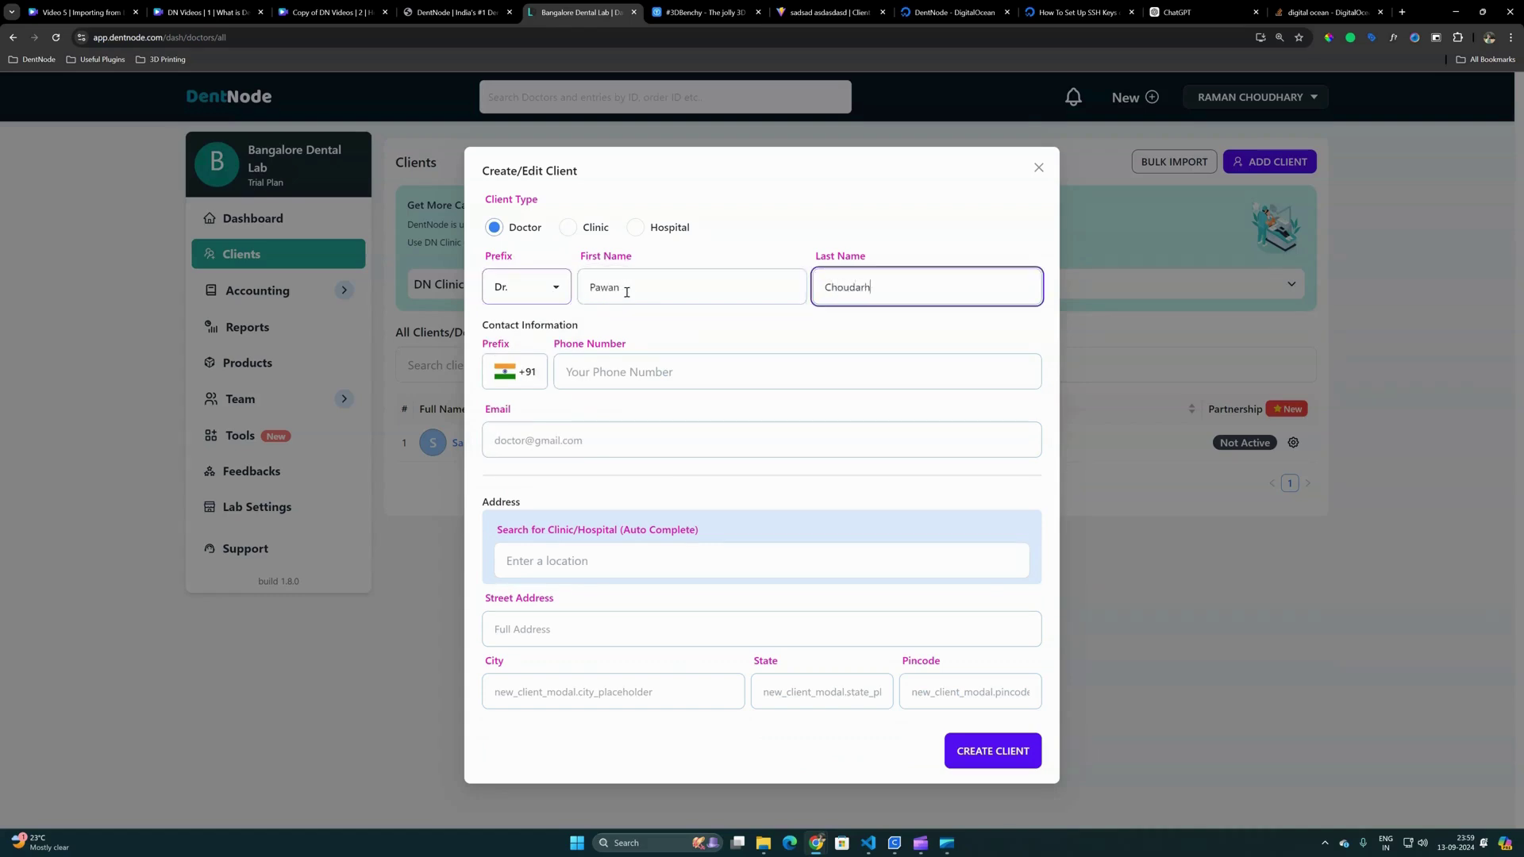
{"action": "left_click", "coordinate": [995, 752]}
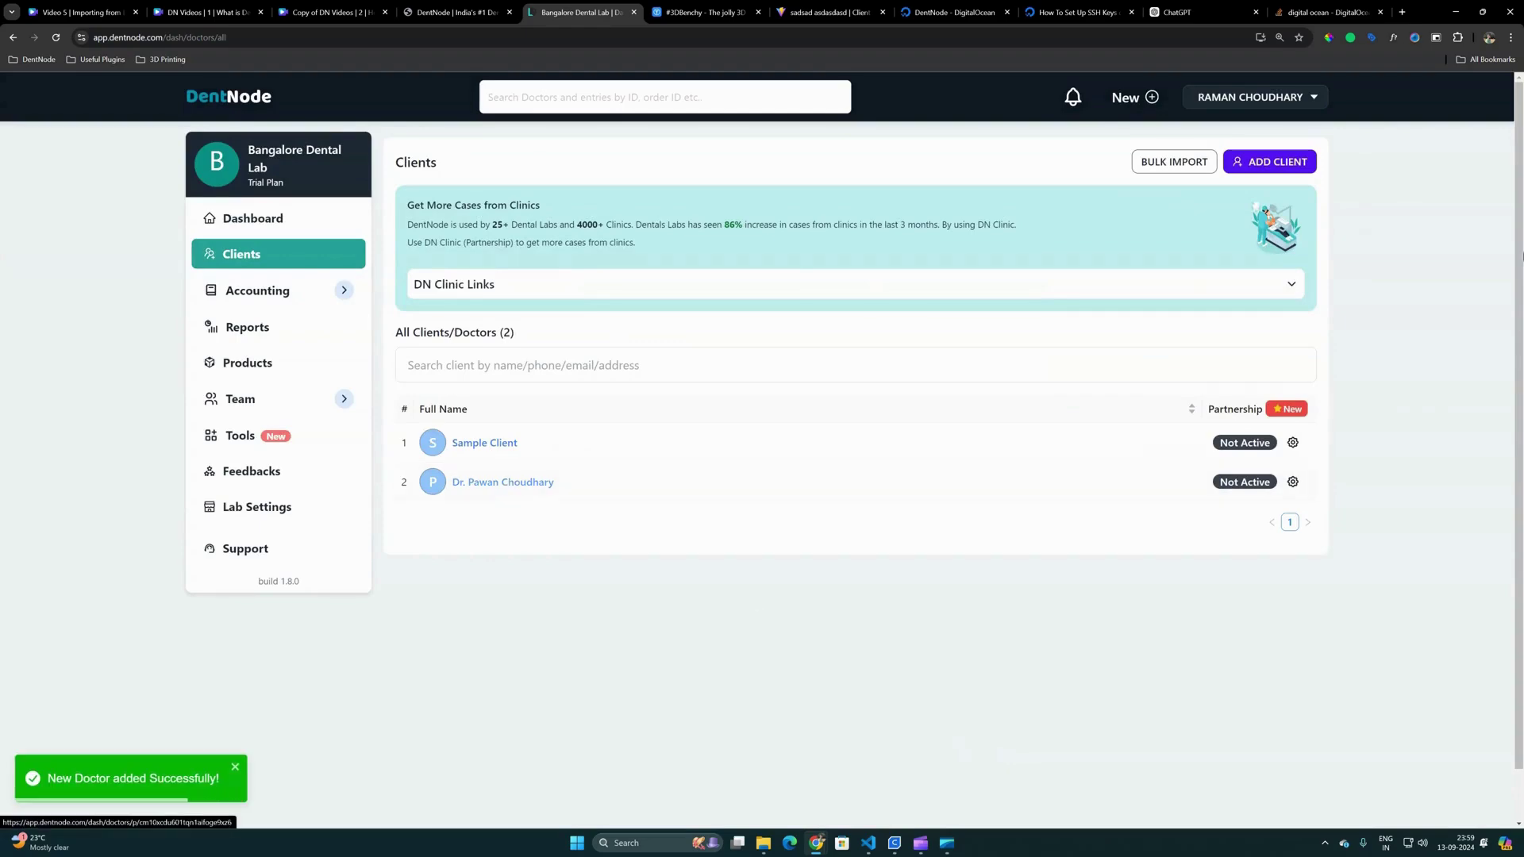
Step: Start a Hospital client named Sharma Hospital with a Mr. contact person's first and last name
{"action": "left_click", "coordinate": [1297, 162]}
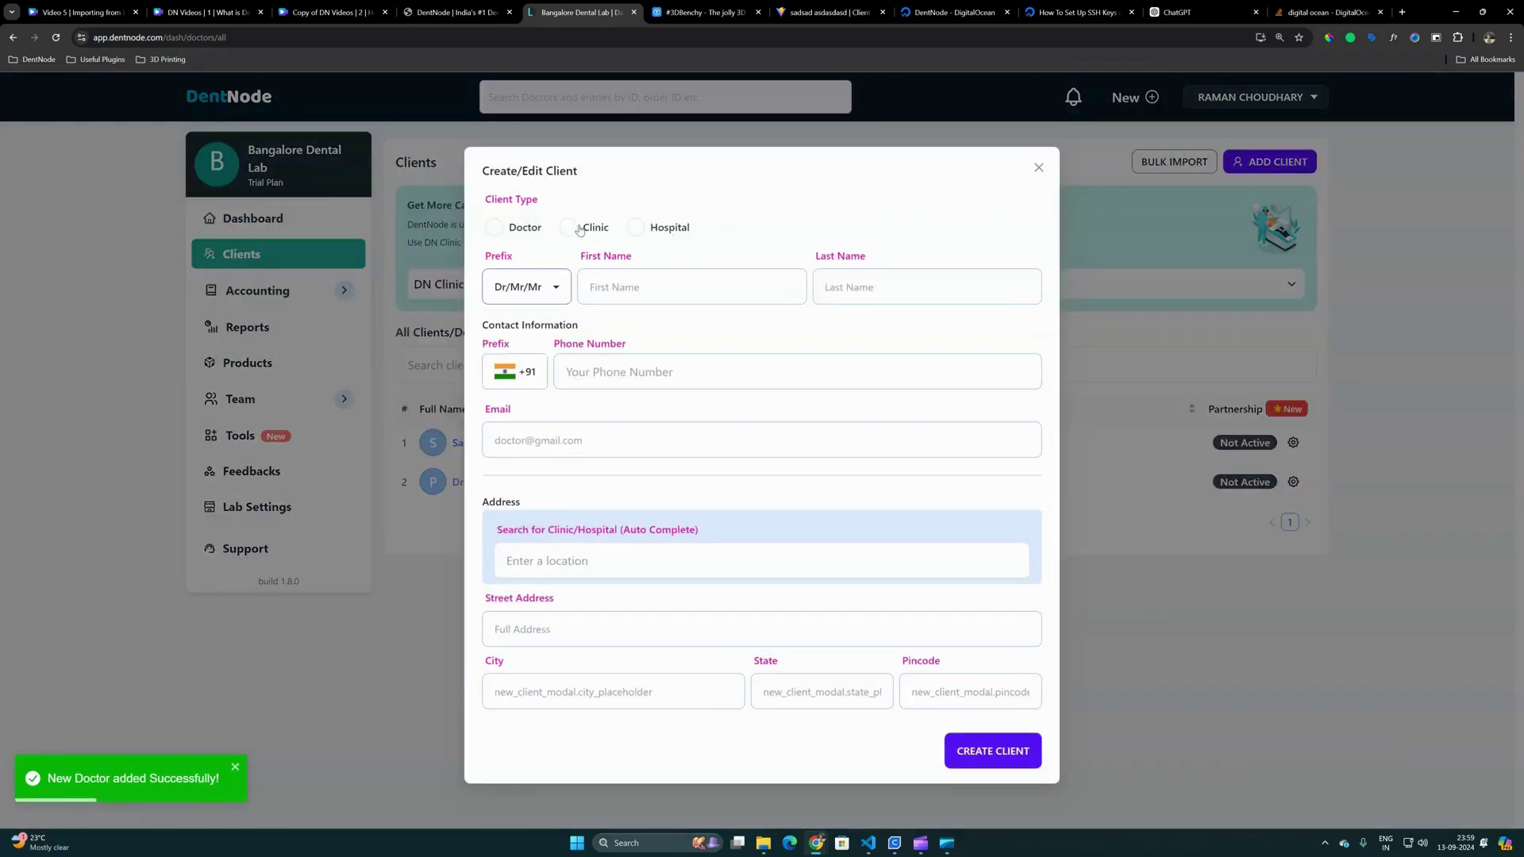
{"action": "left_click", "coordinate": [632, 229]}
{"action": "left_click", "coordinate": [572, 283]}
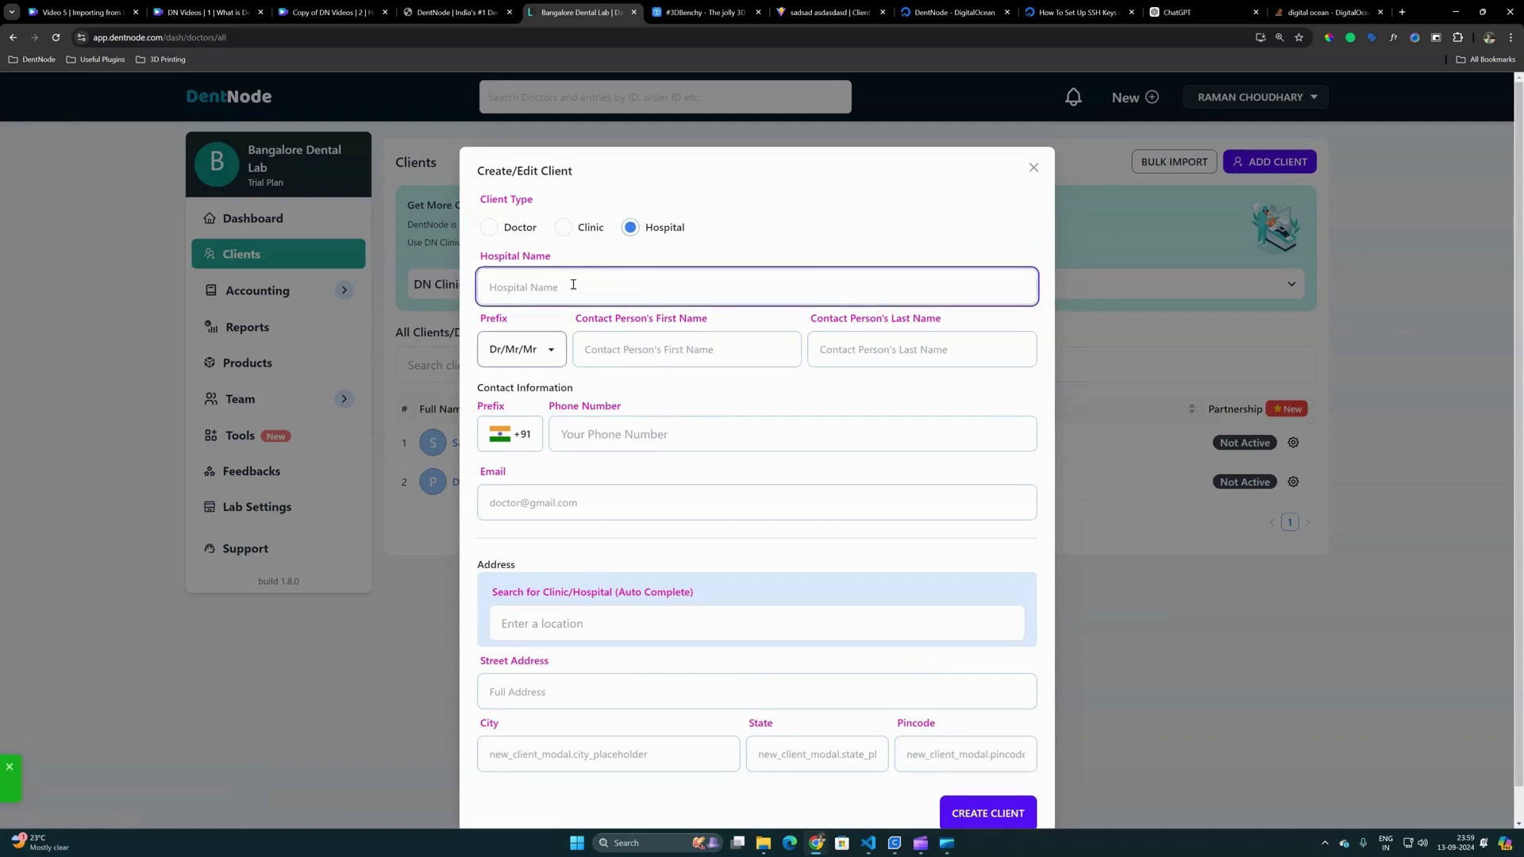
{"action": "type", "text": "Sharma Ho"}
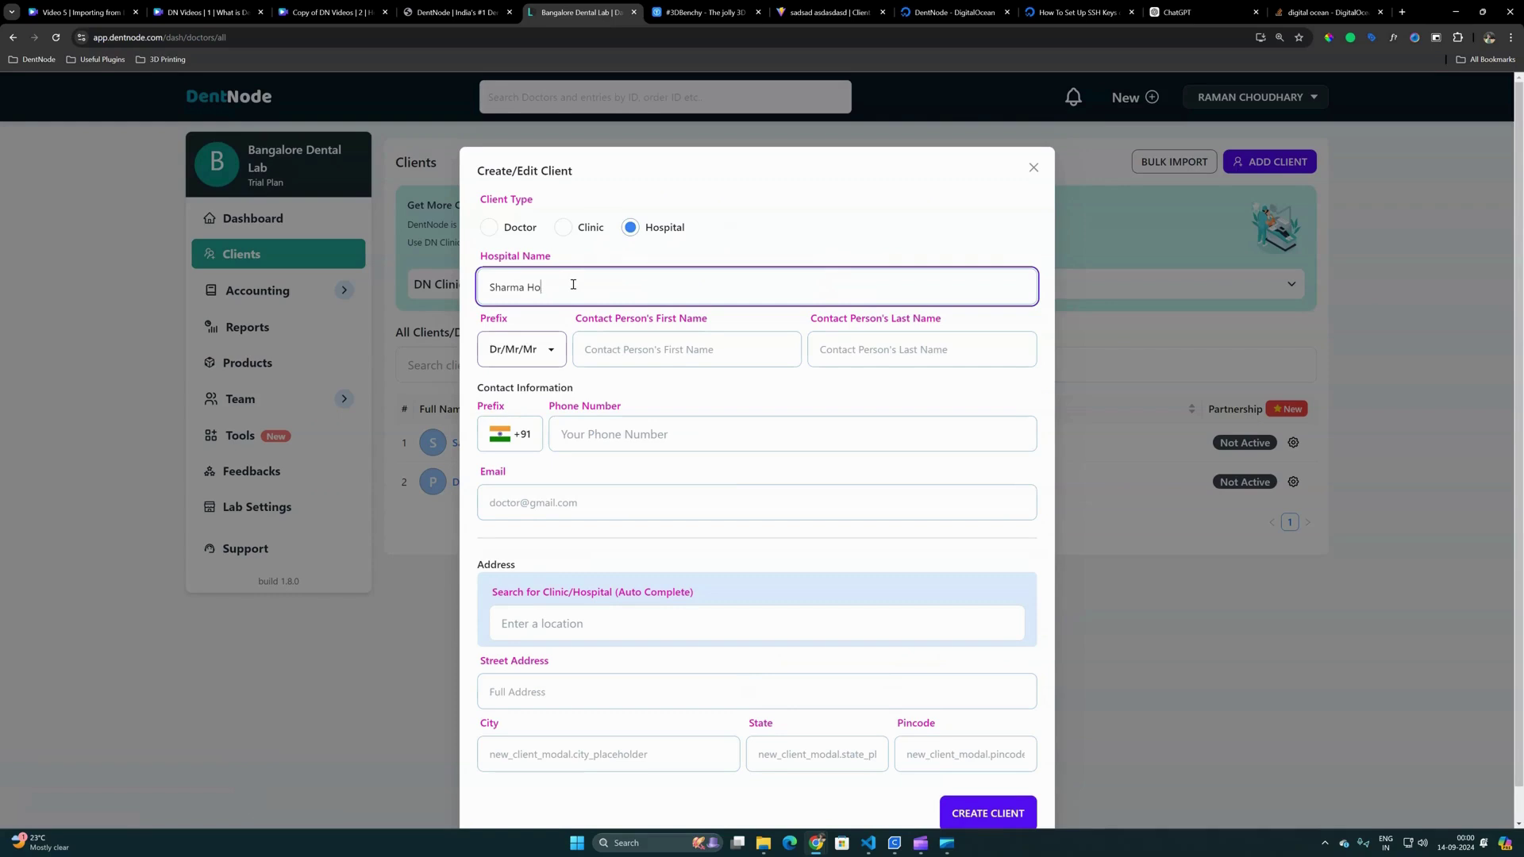
{"action": "type", "text": "spitakl"}
{"action": "left_click", "coordinate": [524, 351]}
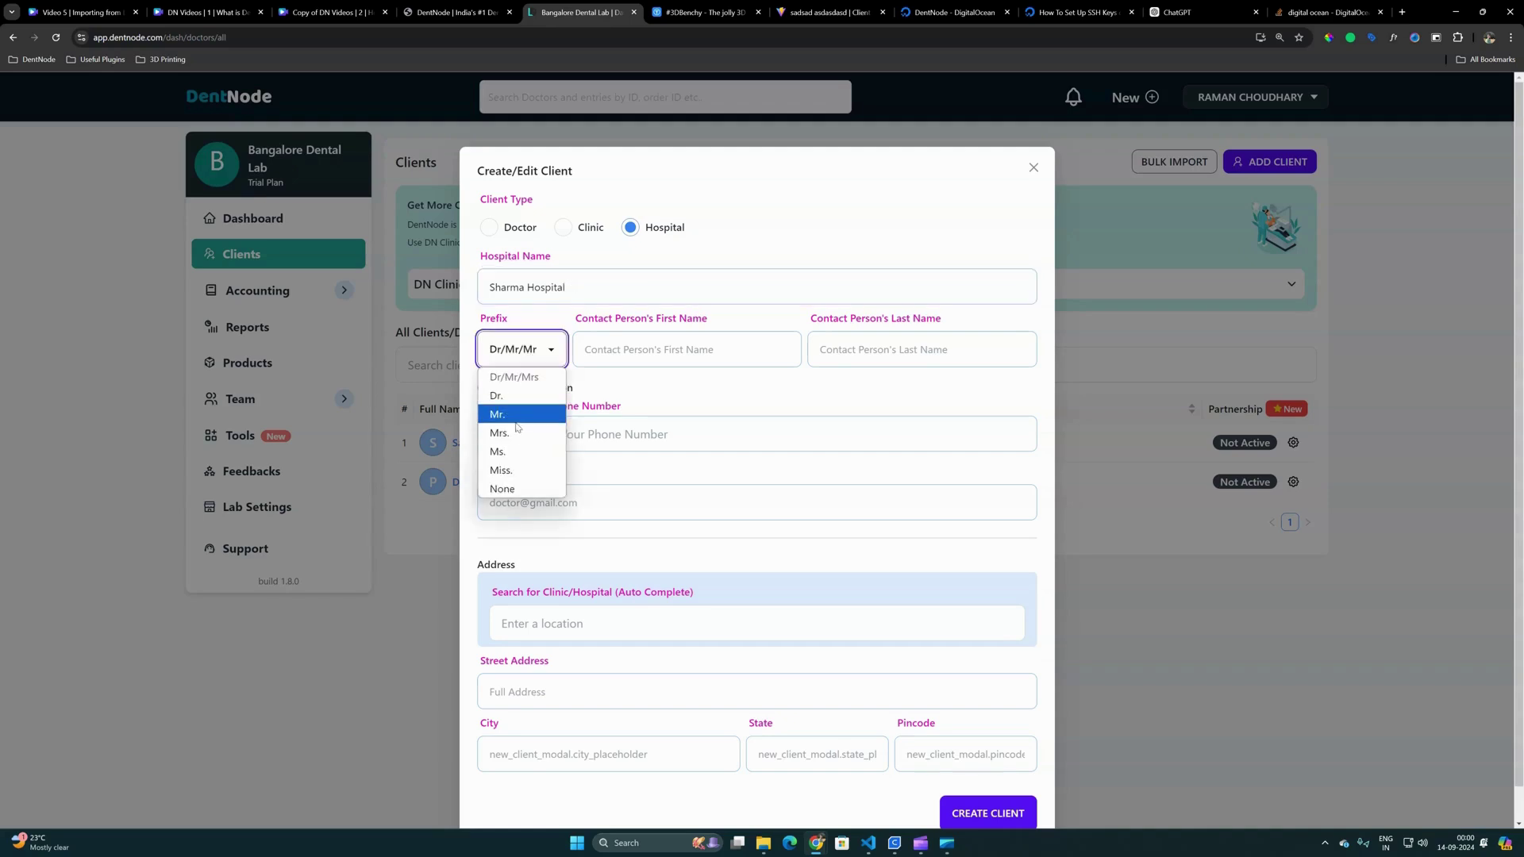
{"action": "left_click", "coordinate": [504, 414]}
{"action": "left_click", "coordinate": [637, 336]}
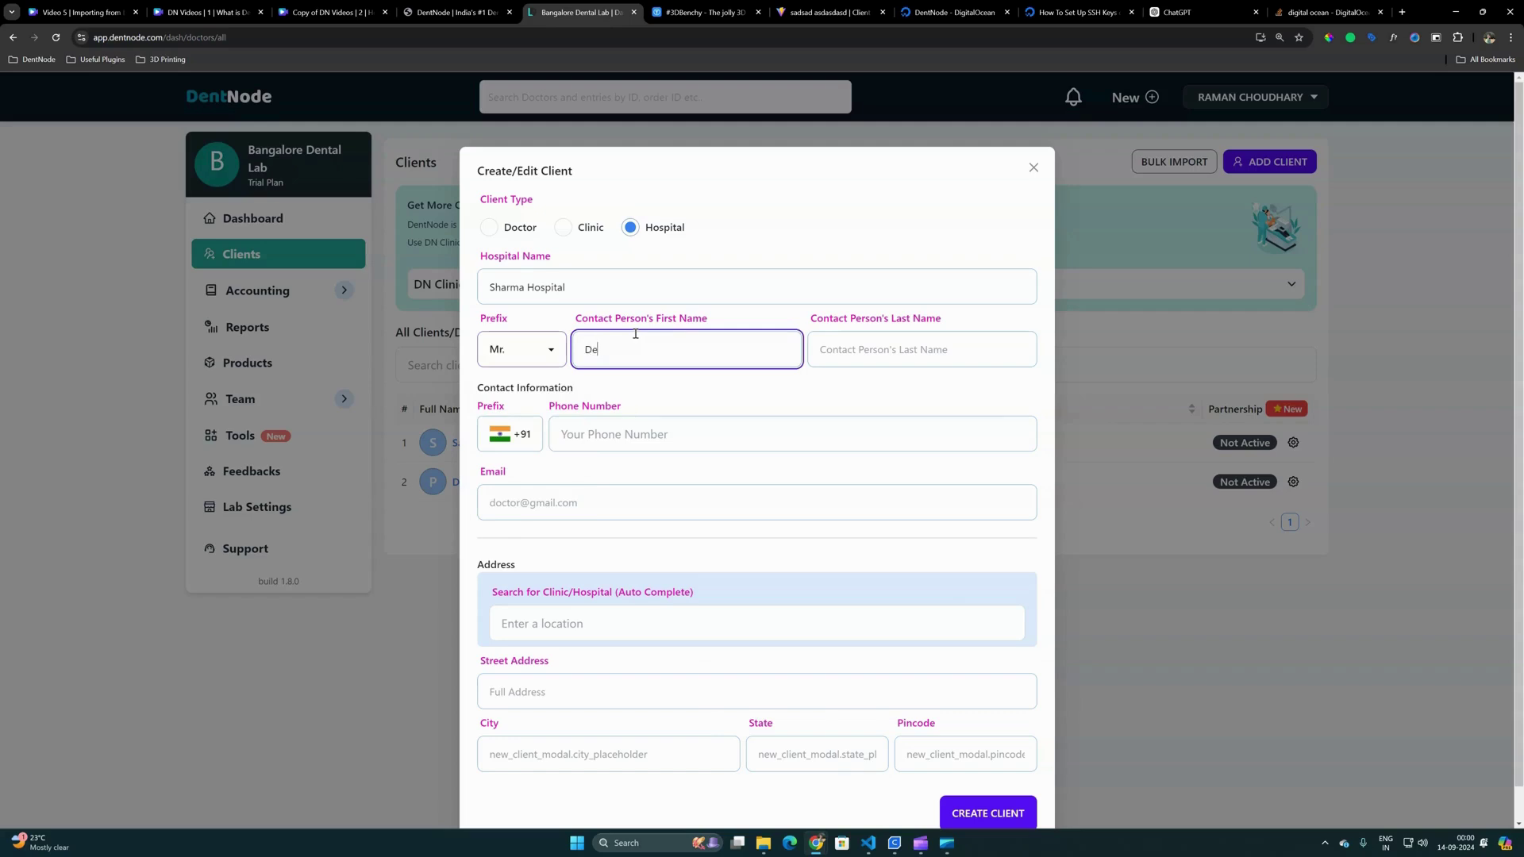
{"action": "key", "text": "Tab"}
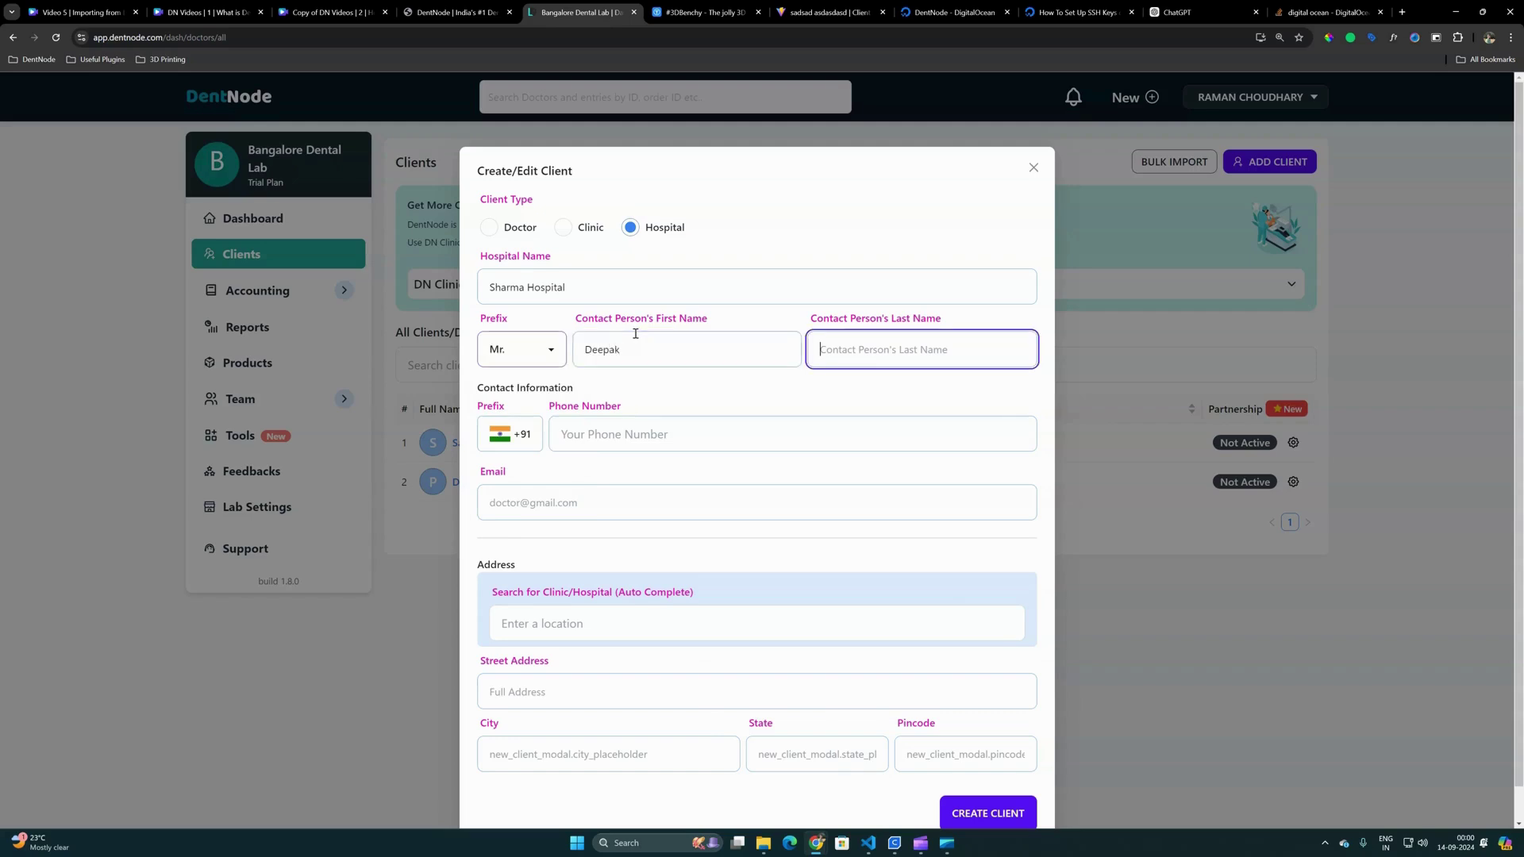
Step: Search 'dental' for the address, pick the Bengaluru Dental suggestion, and create the hospital client
{"action": "left_click", "coordinate": [623, 439]}
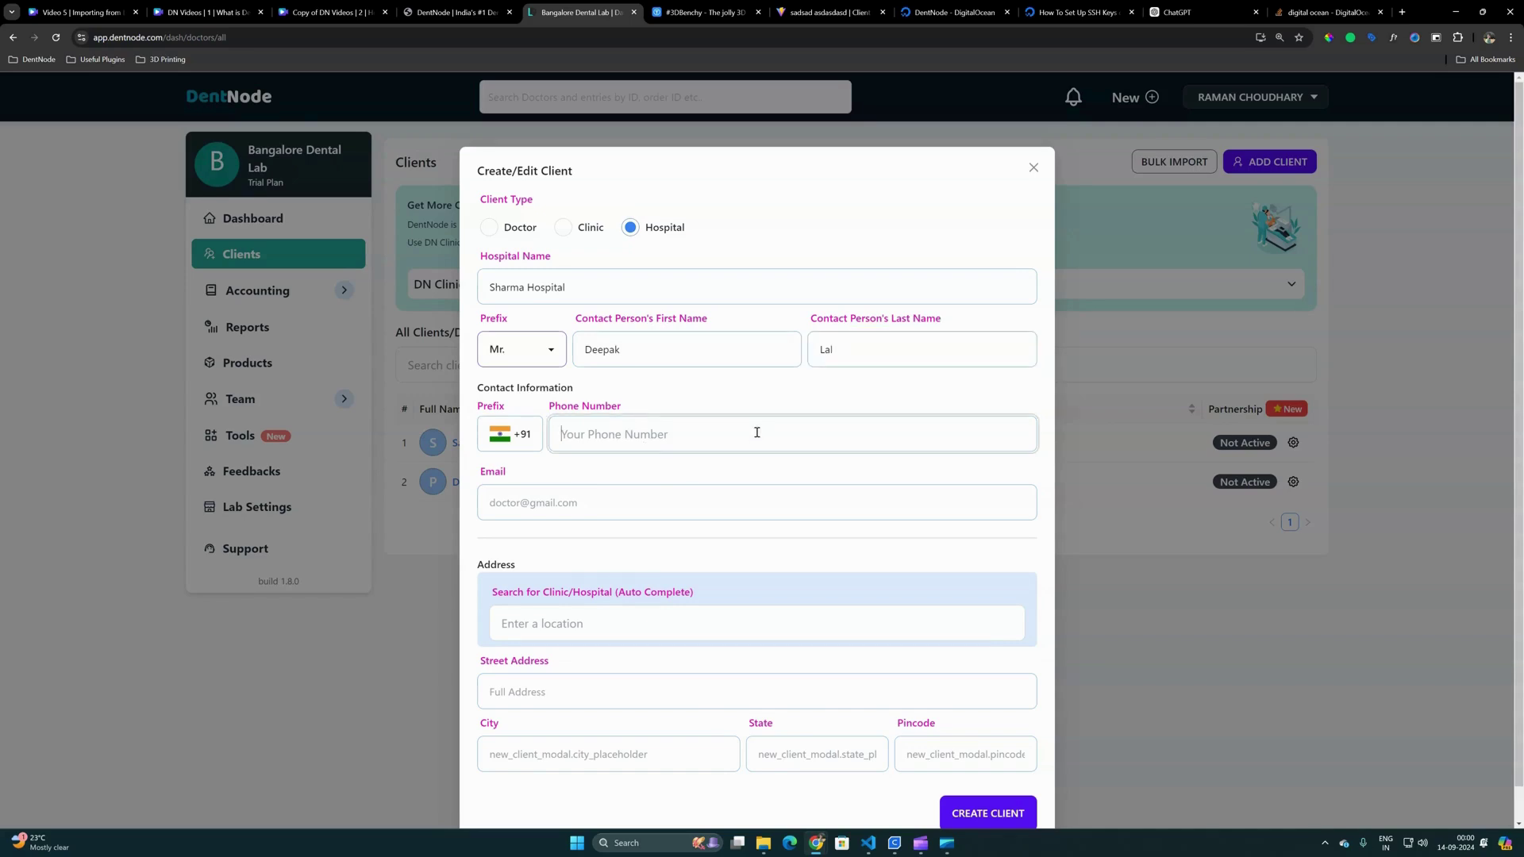
{"action": "scroll", "coordinate": [757, 546], "scroll_direction": "down", "scroll_amount": 1}
{"action": "left_click", "coordinate": [644, 585]}
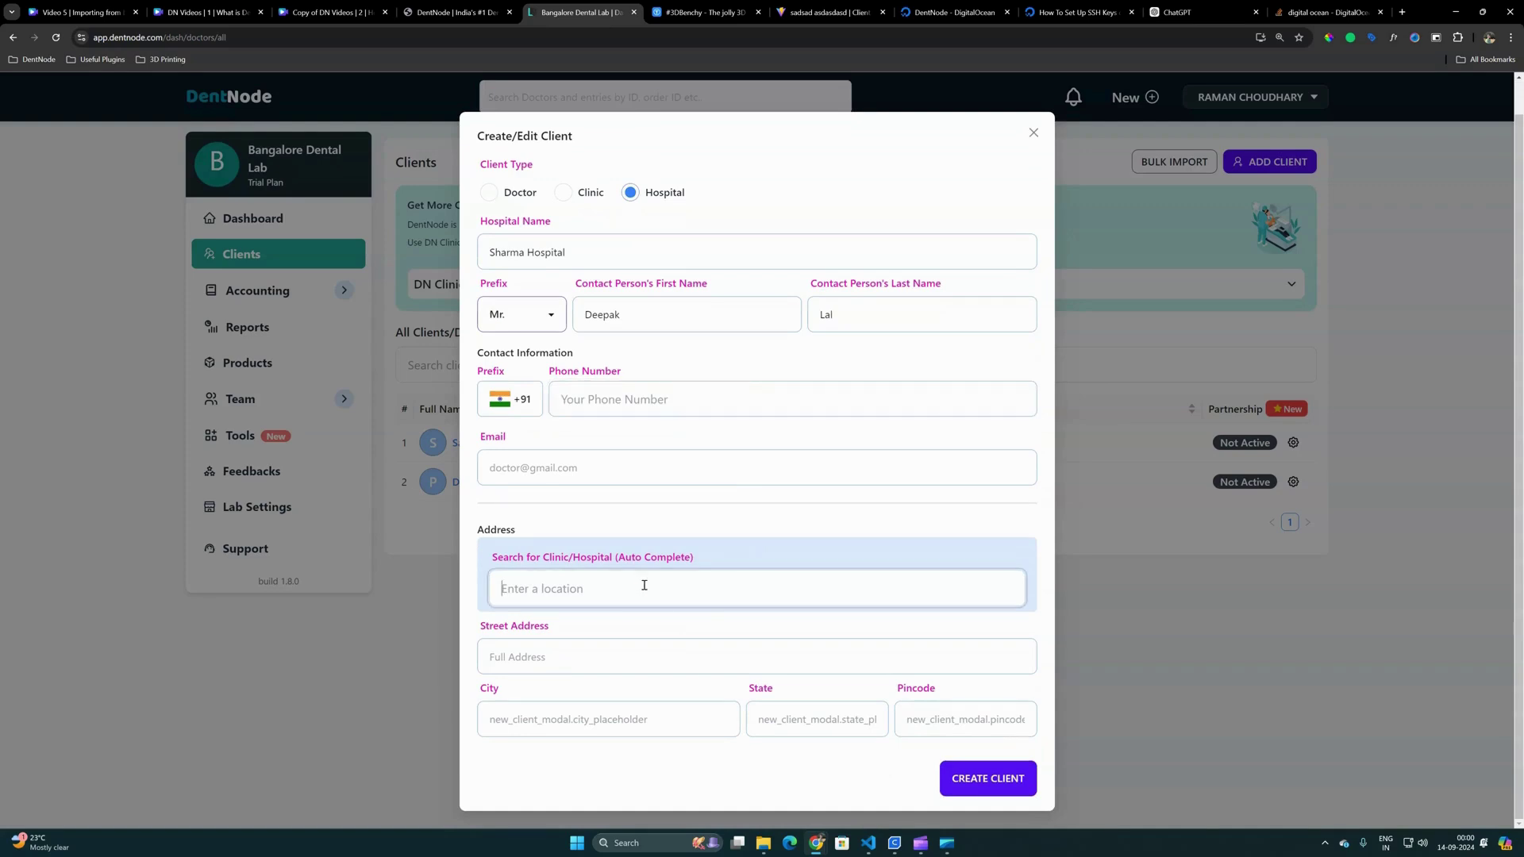
{"action": "type", "text": "dental"}
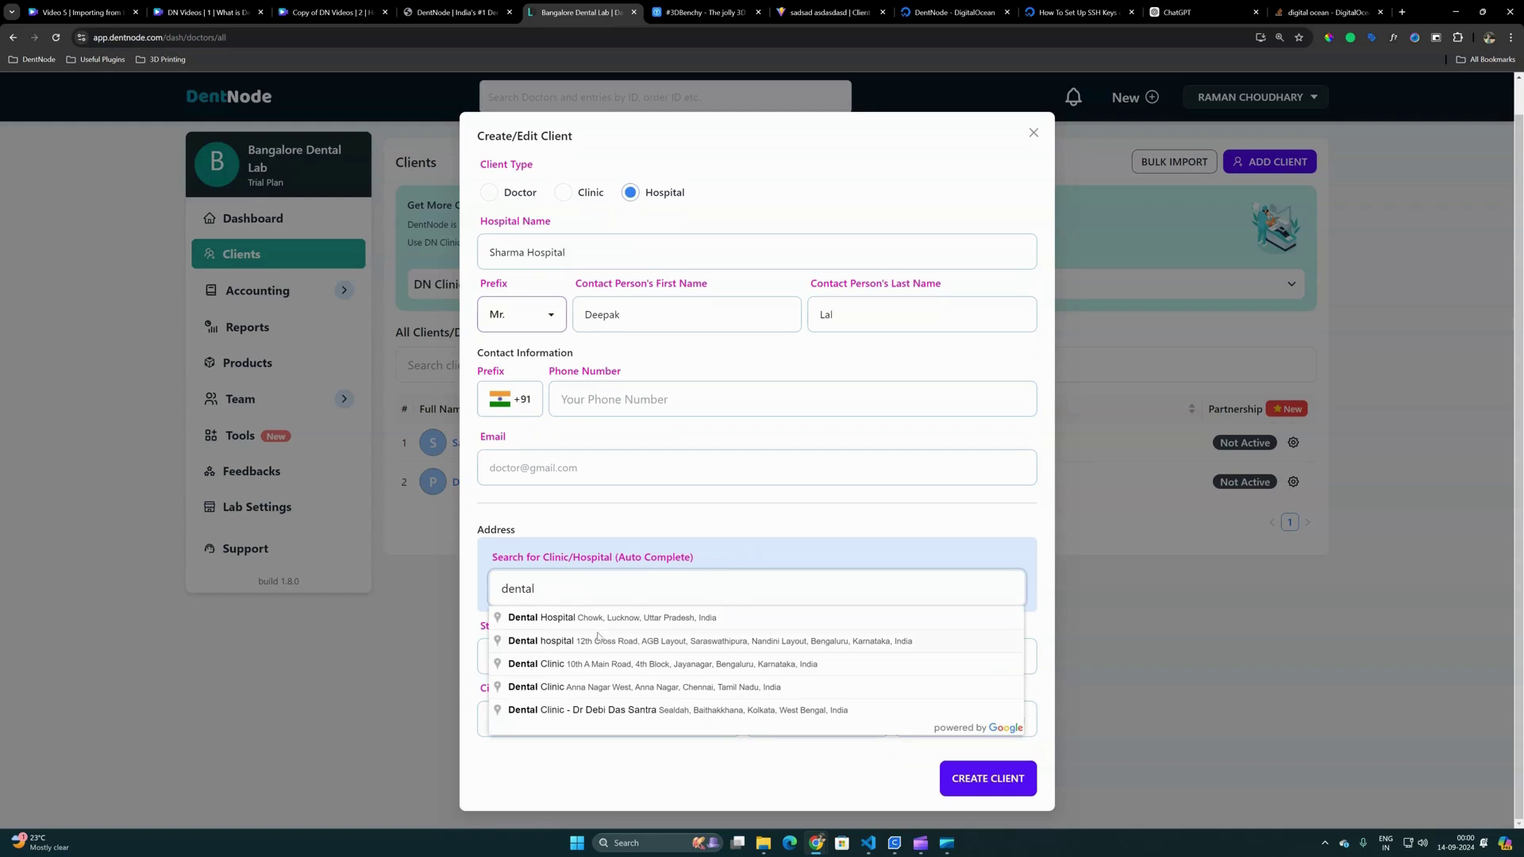
{"action": "left_click", "coordinate": [597, 644]}
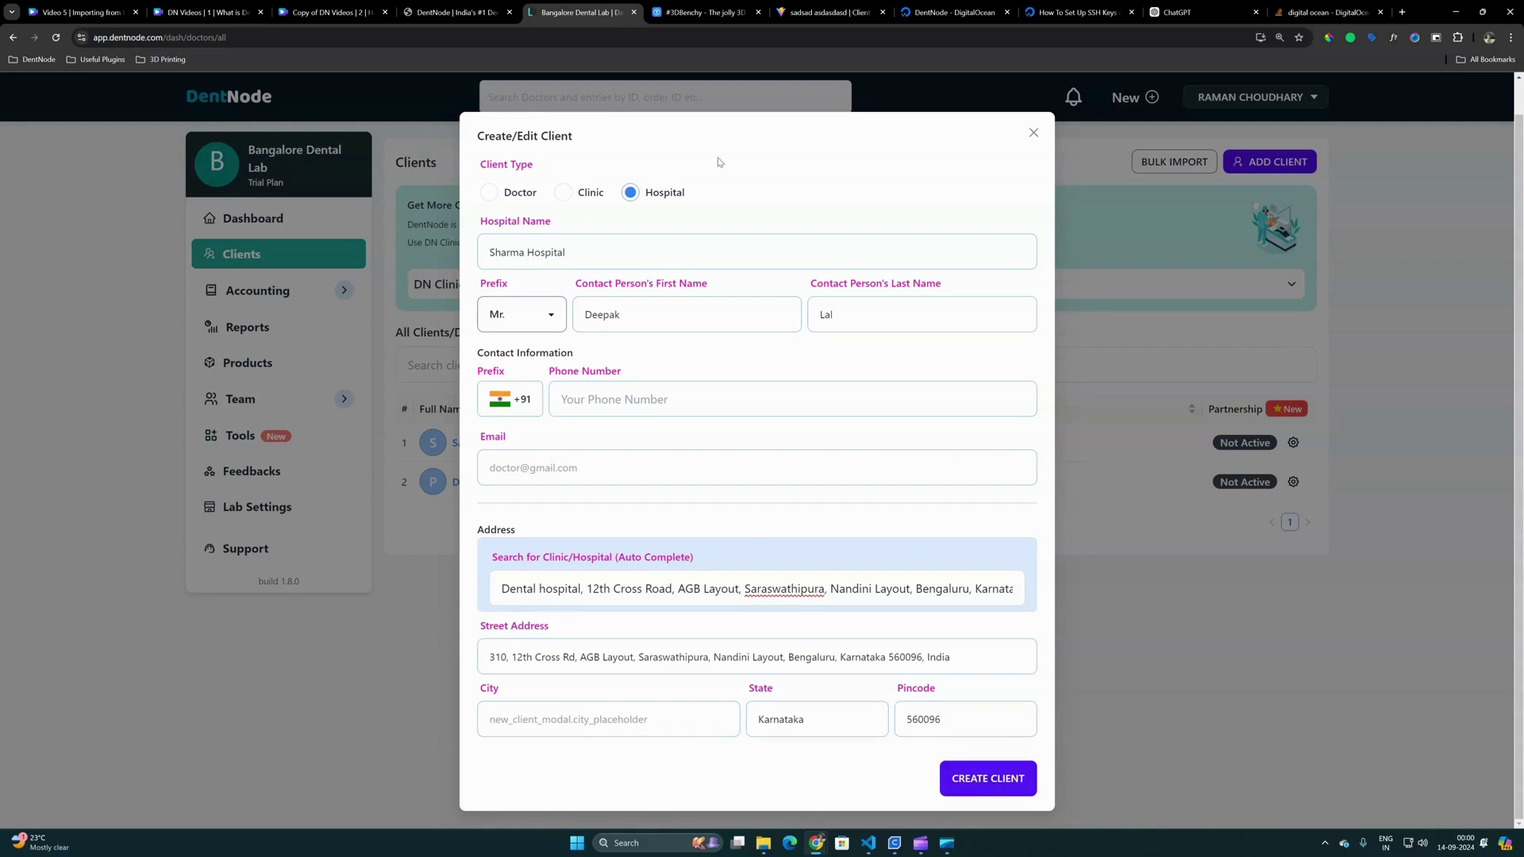
{"action": "left_click", "coordinate": [976, 788]}
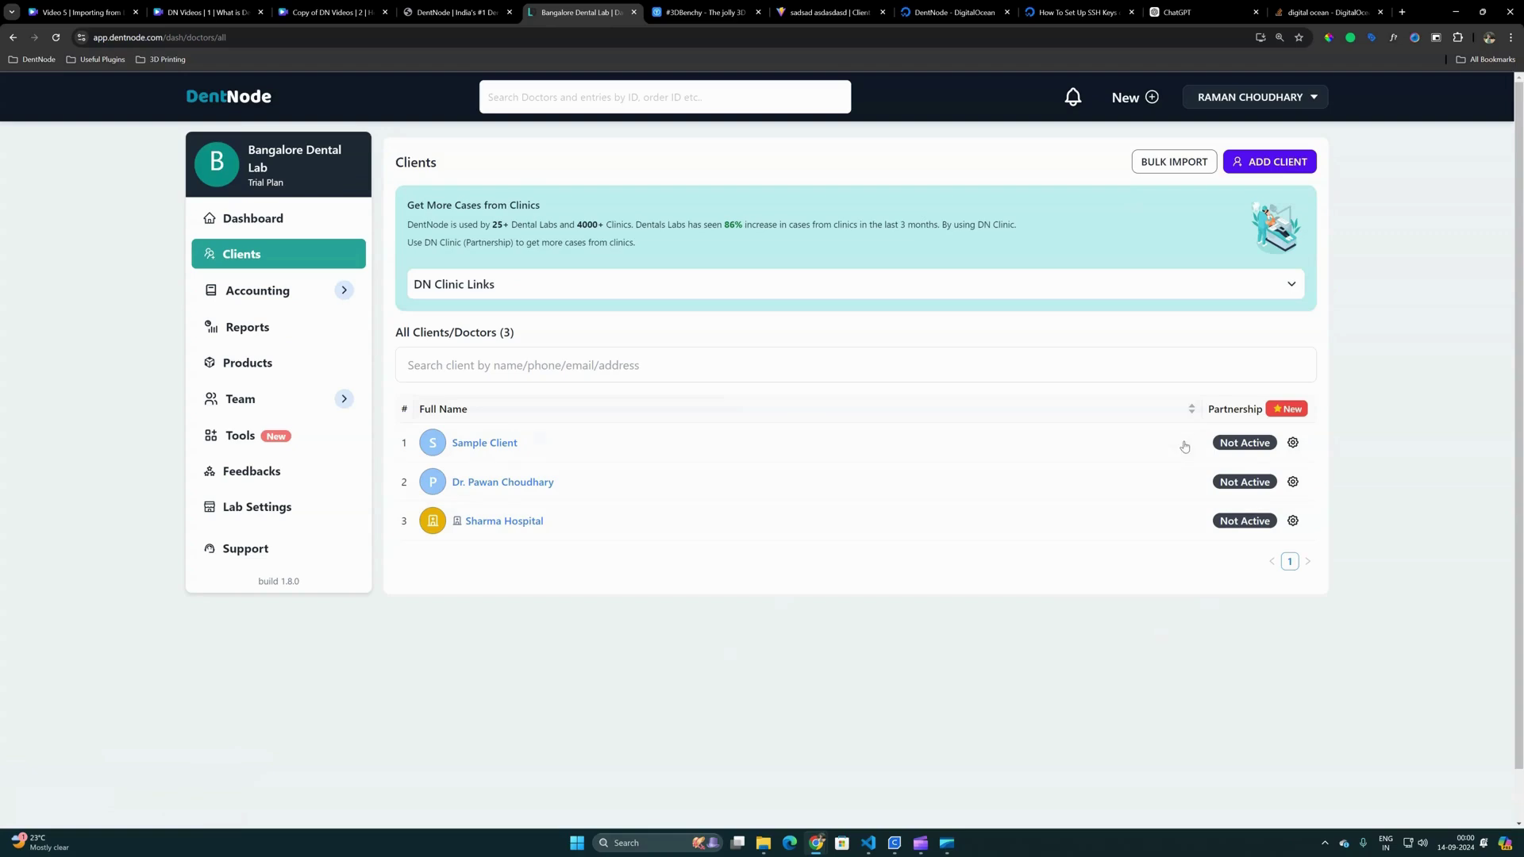
Step: Download the blank client CSV template from the CSV Imports dialog and open a new Chrome tab
{"action": "left_click", "coordinate": [1161, 166]}
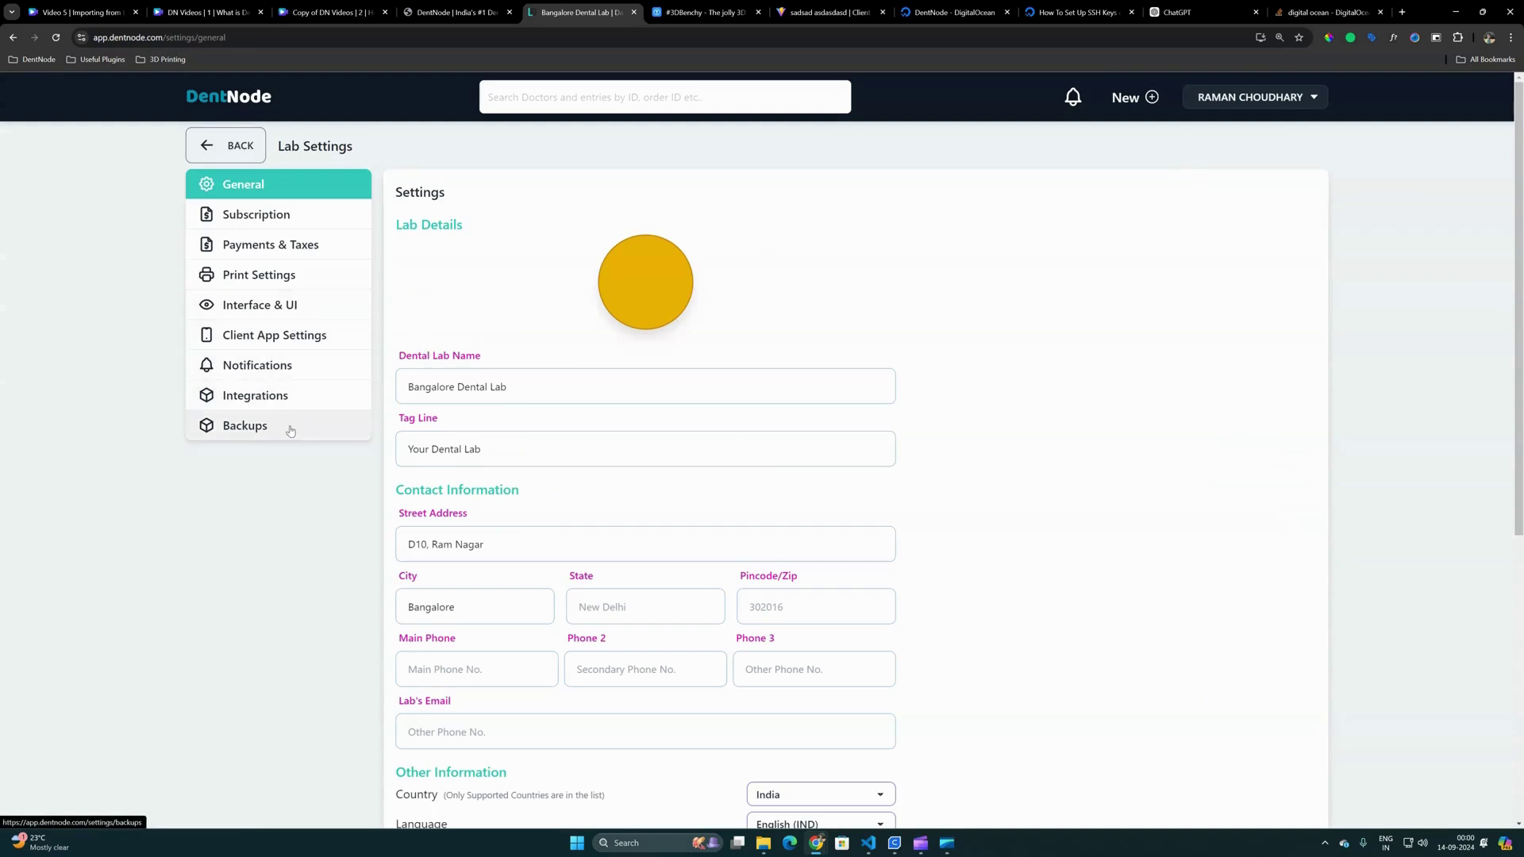
{"action": "left_click", "coordinate": [276, 397]}
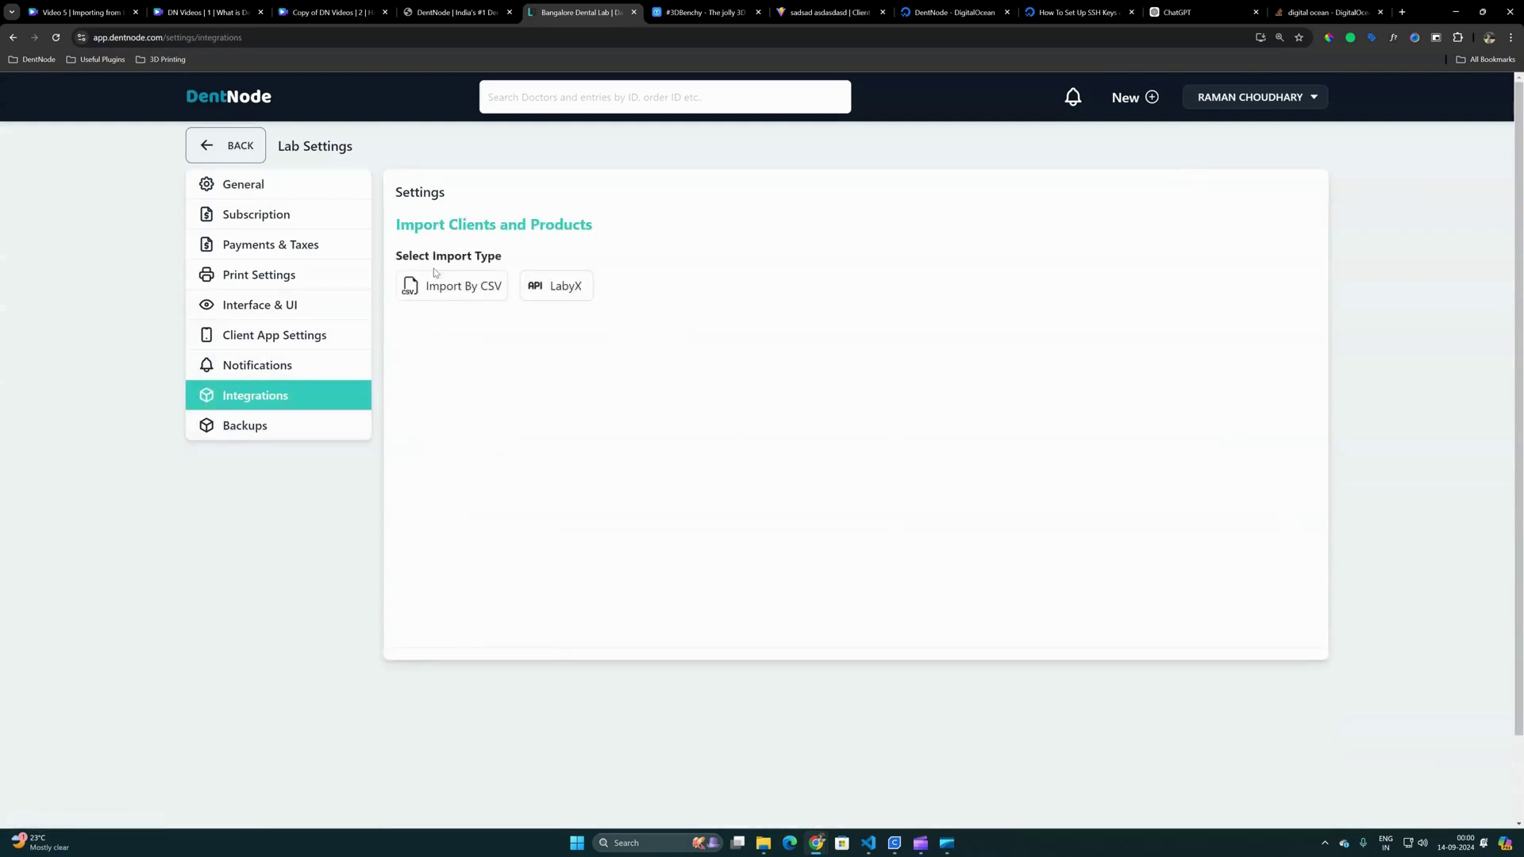
{"action": "left_click", "coordinate": [475, 296]}
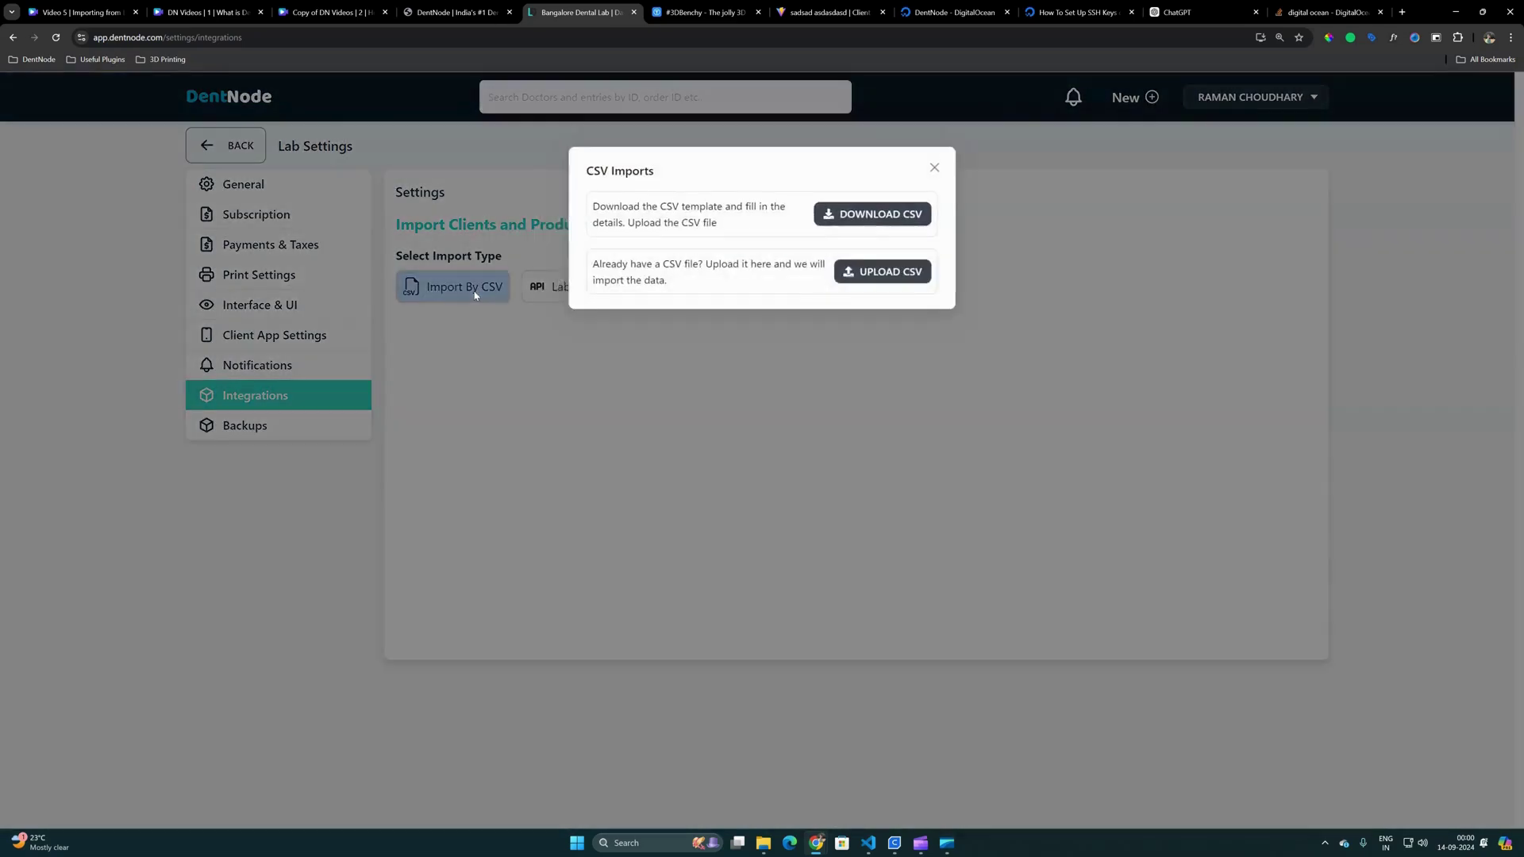
{"action": "left_click", "coordinate": [883, 223]}
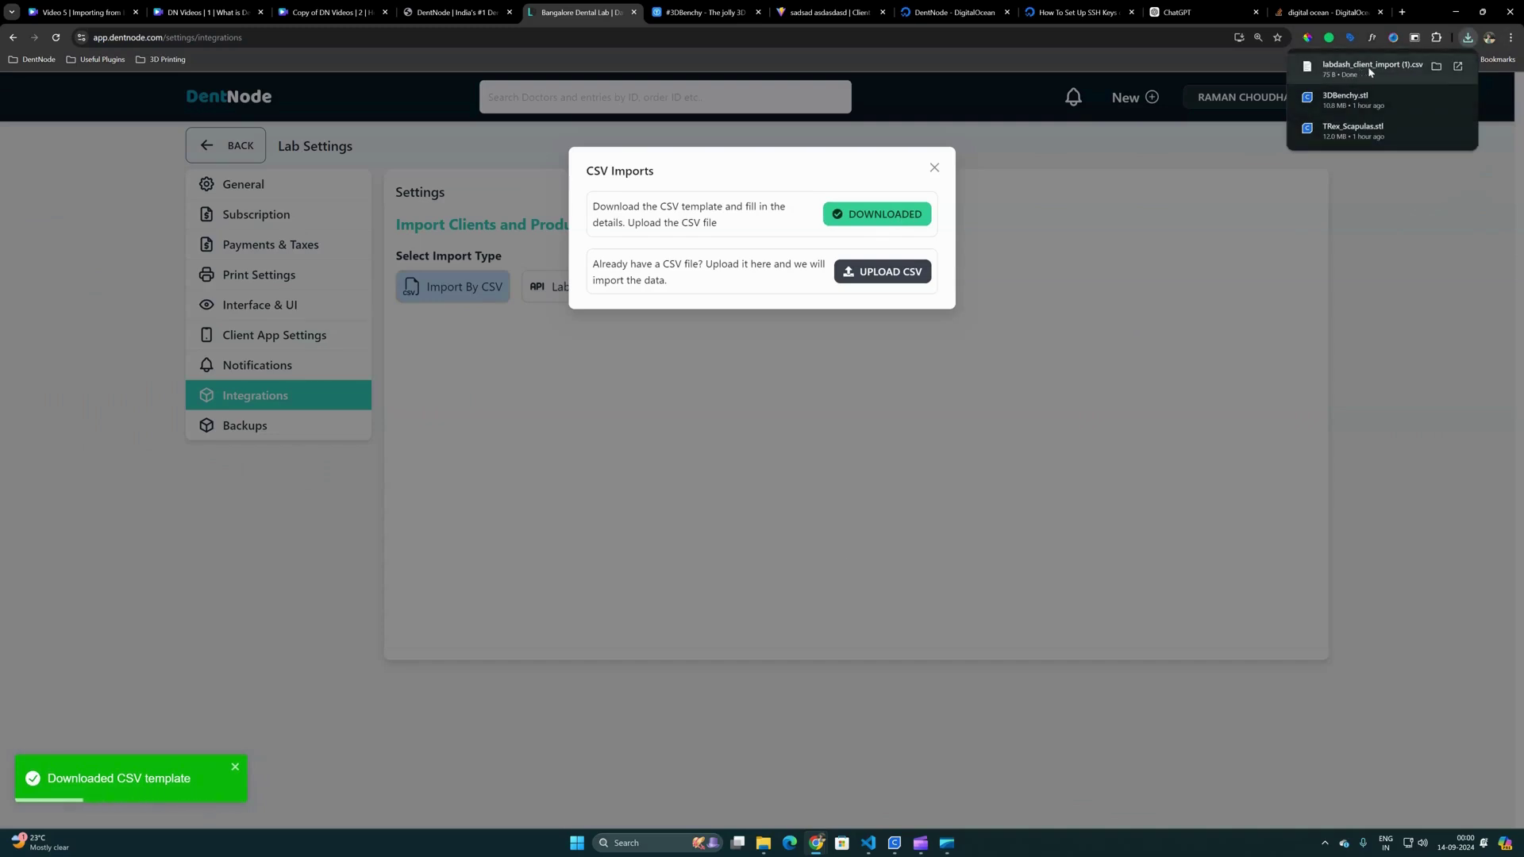
{"action": "mouse_move", "coordinate": [1335, 86]}
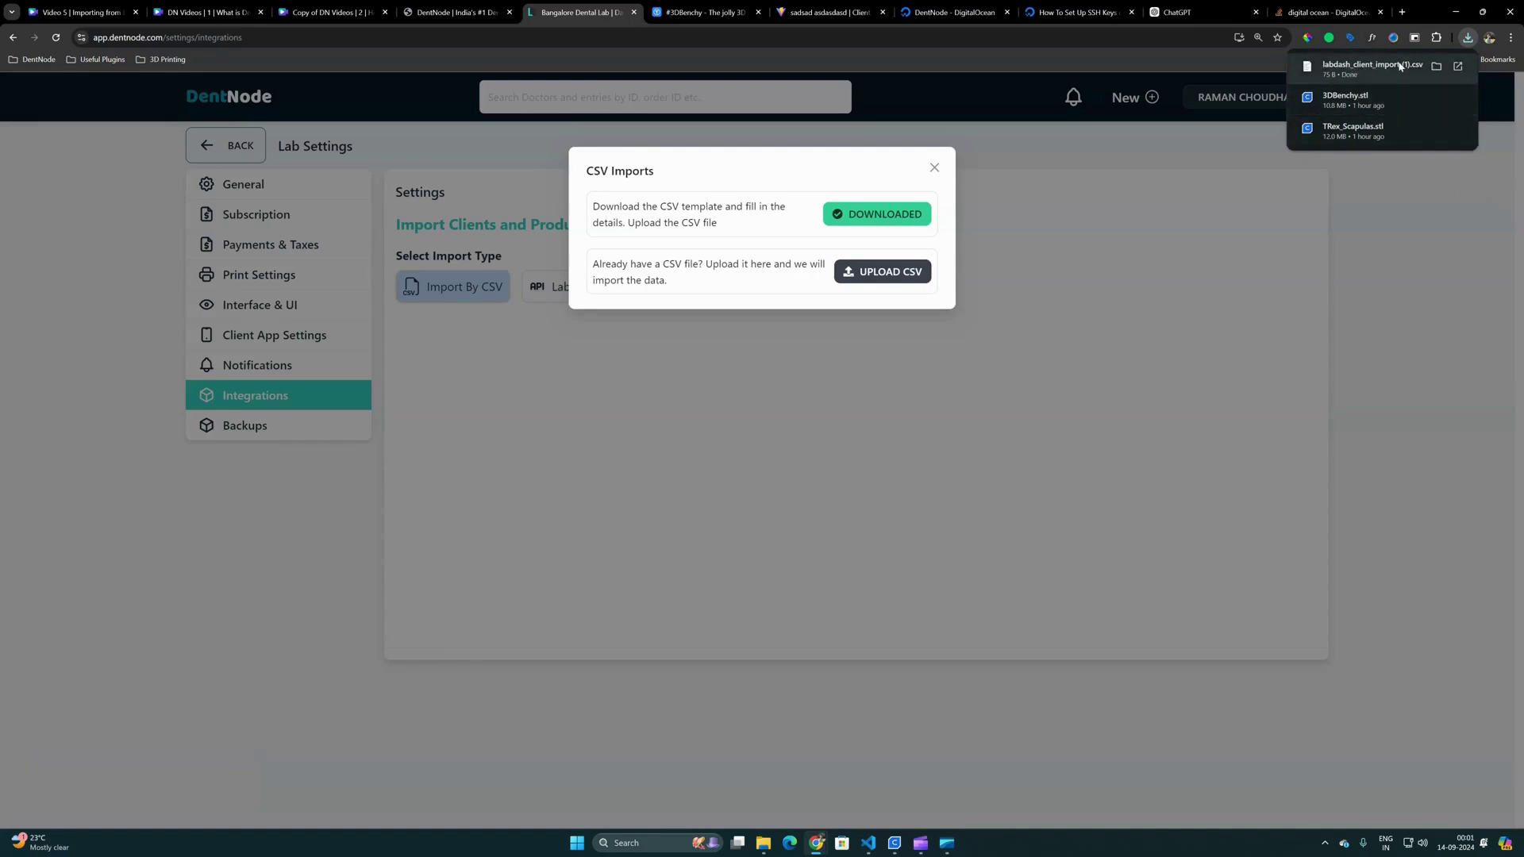
{"action": "left_click", "coordinate": [1402, 13]}
Step: Search Google for 'google sheets' and open a blank Untitled spreadsheet from the results
{"action": "type", "text": "goog"}
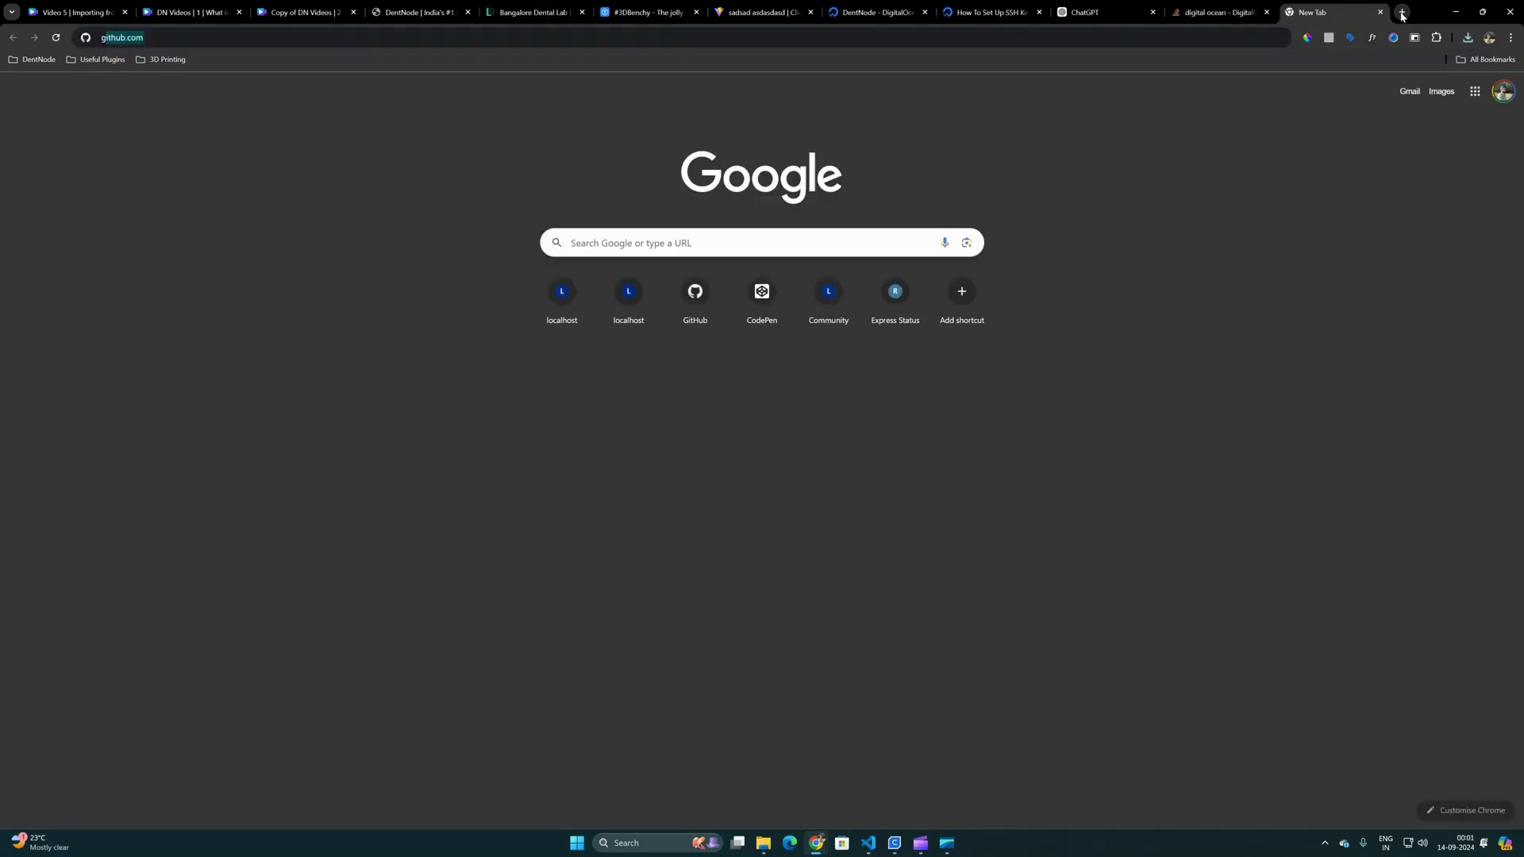
{"action": "type", "text": "le sgh"}
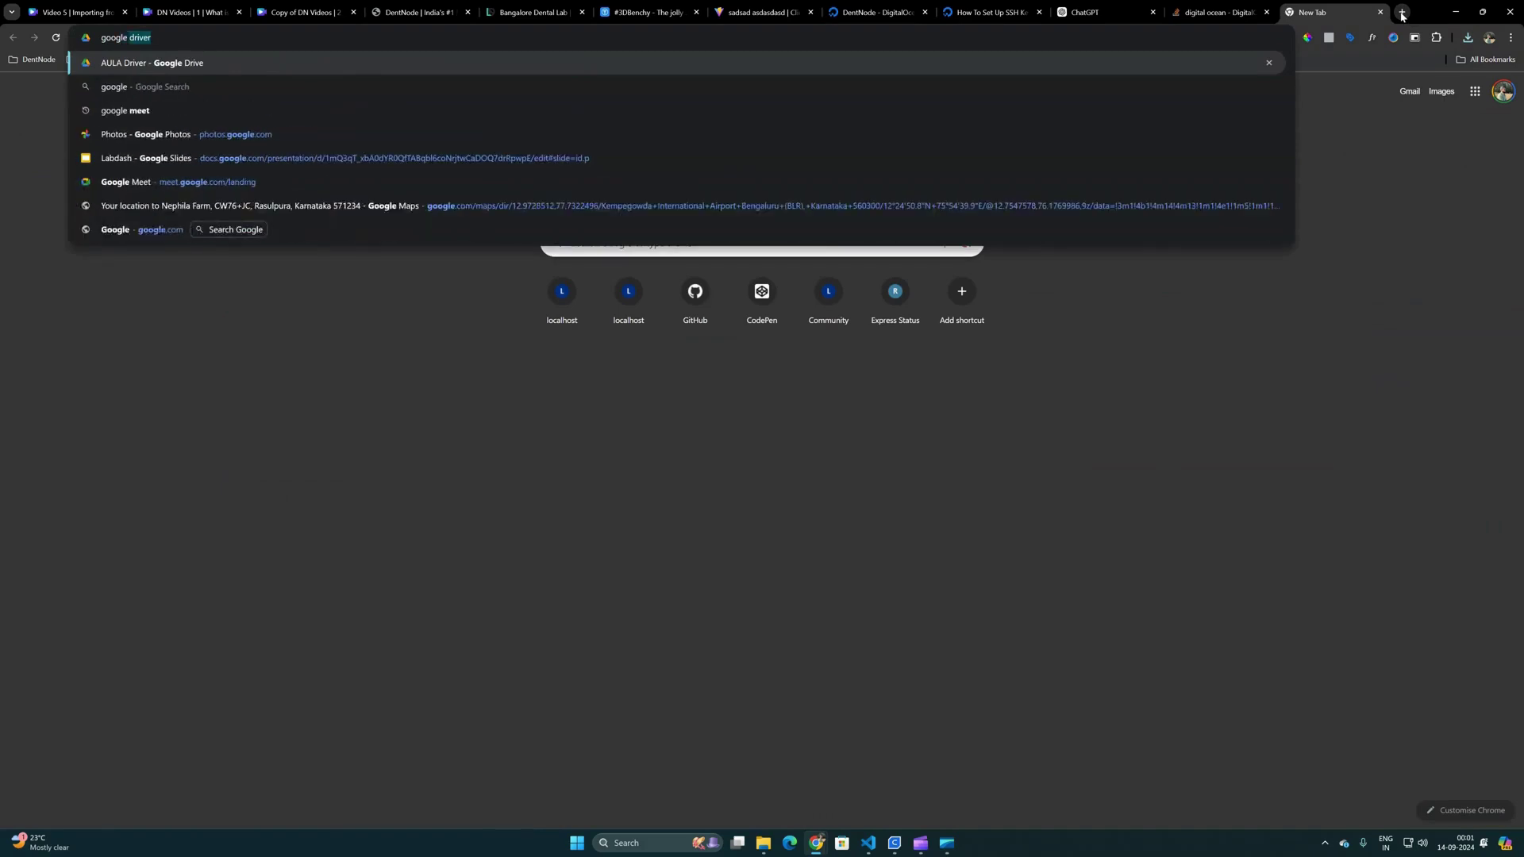
{"action": "key", "text": "BackSpace"}
{"action": "key", "text": "BackSpace"}
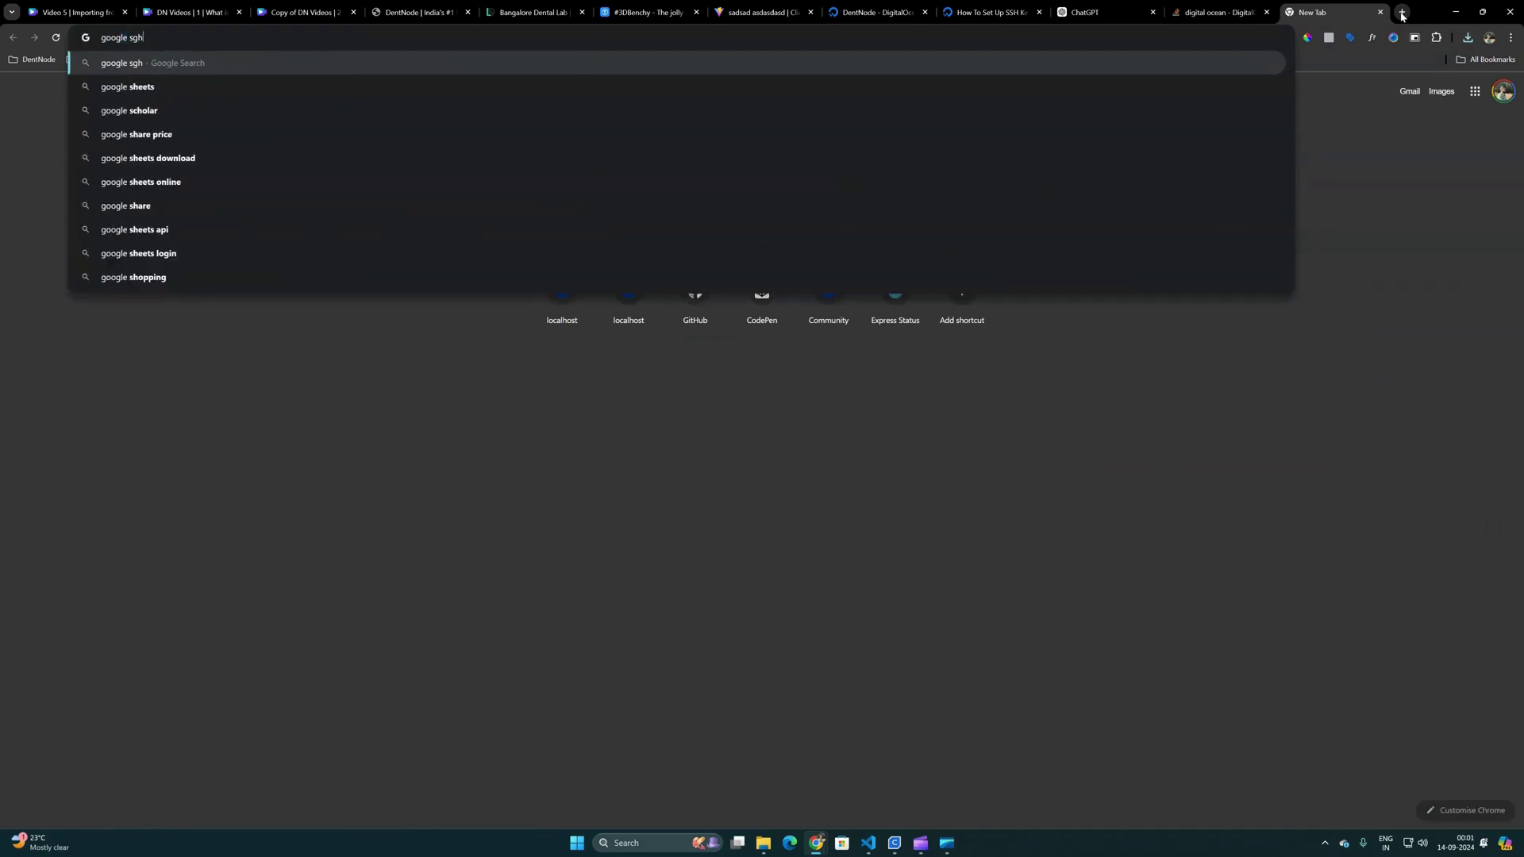
{"action": "type", "text": "hee"}
{"action": "key", "text": "Return"}
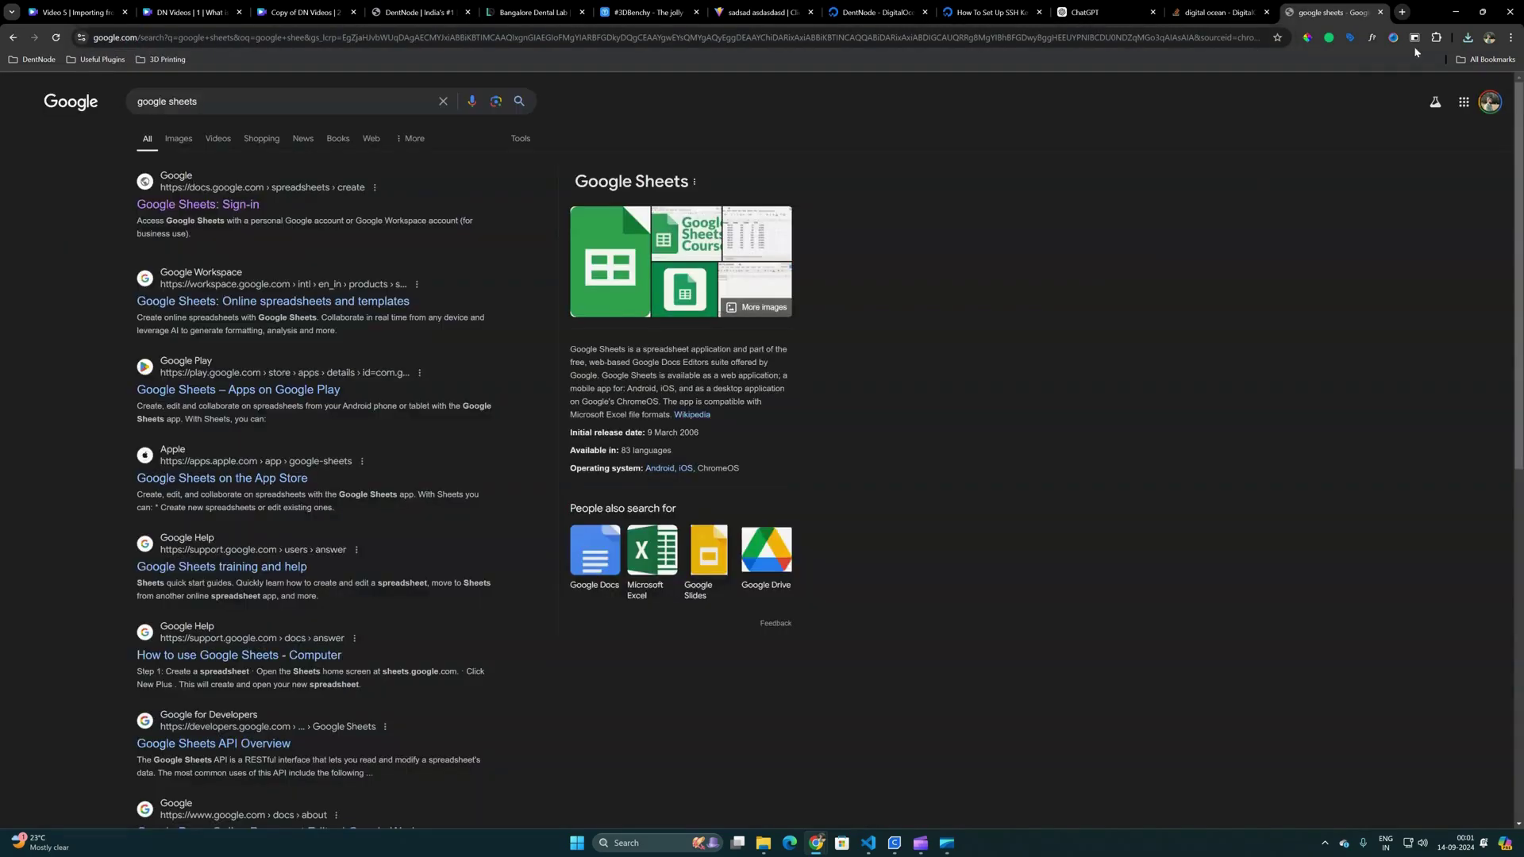
{"action": "left_click", "coordinate": [178, 206]}
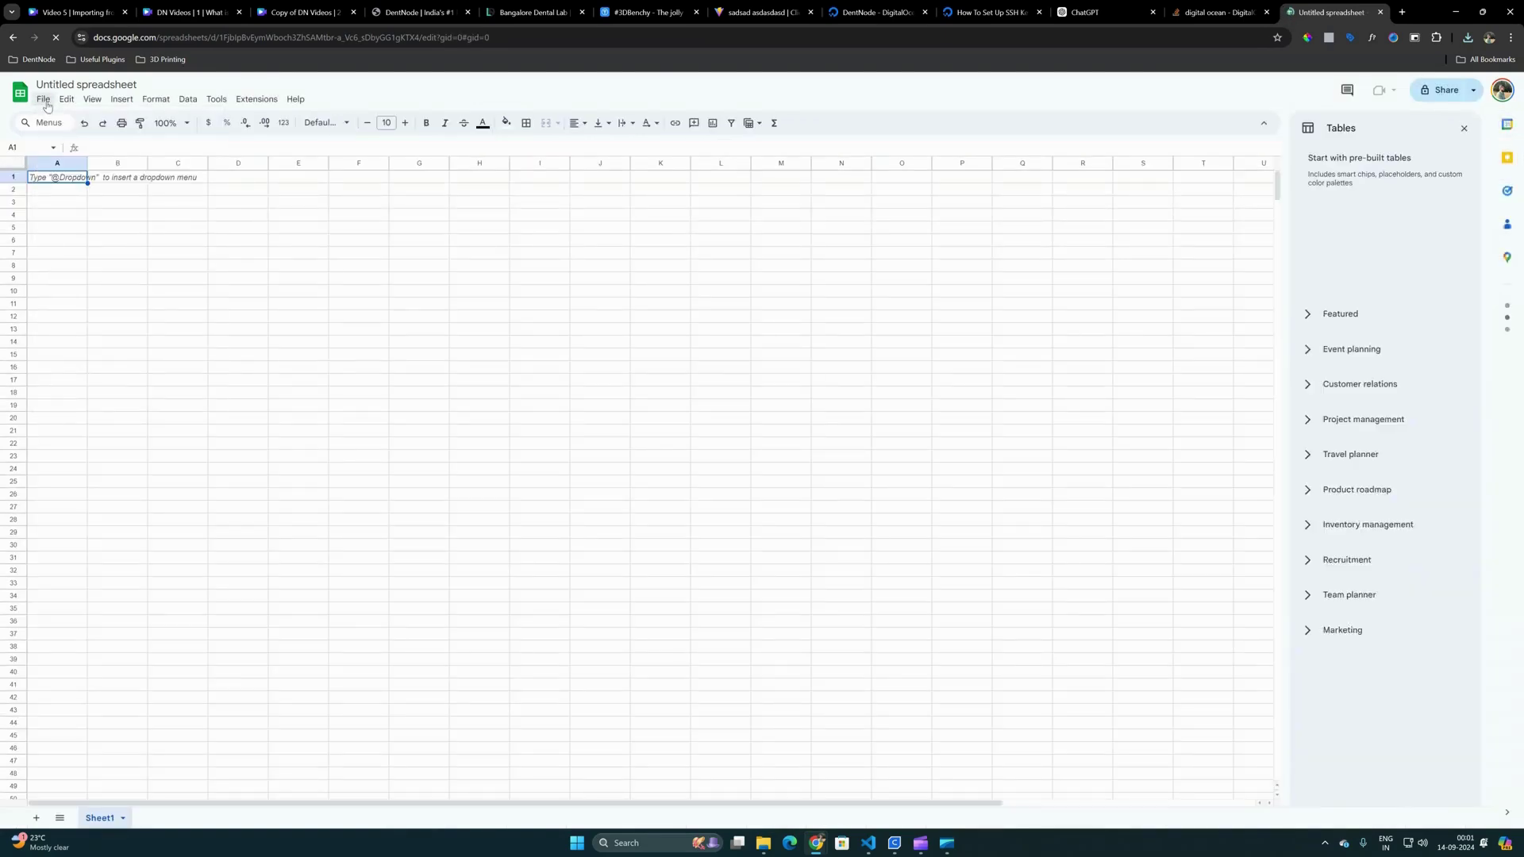
Step: Upload and open labdash_client_import (1).csv from Downloads in Google Sheets, selecting cell A2
{"action": "left_click", "coordinate": [44, 100]}
{"action": "left_click", "coordinate": [52, 140]}
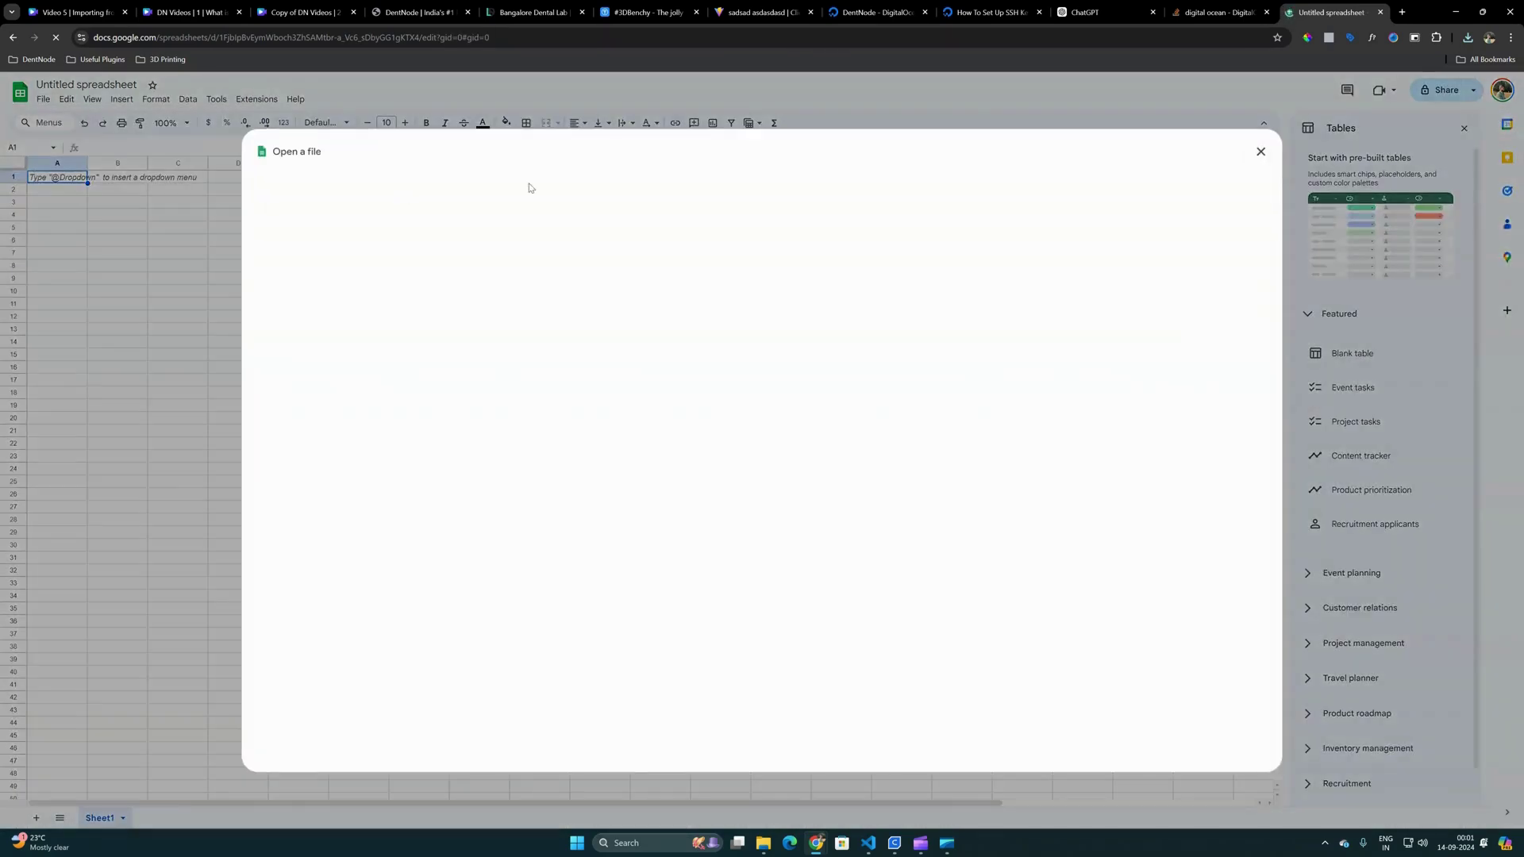
{"action": "left_click", "coordinate": [556, 193]}
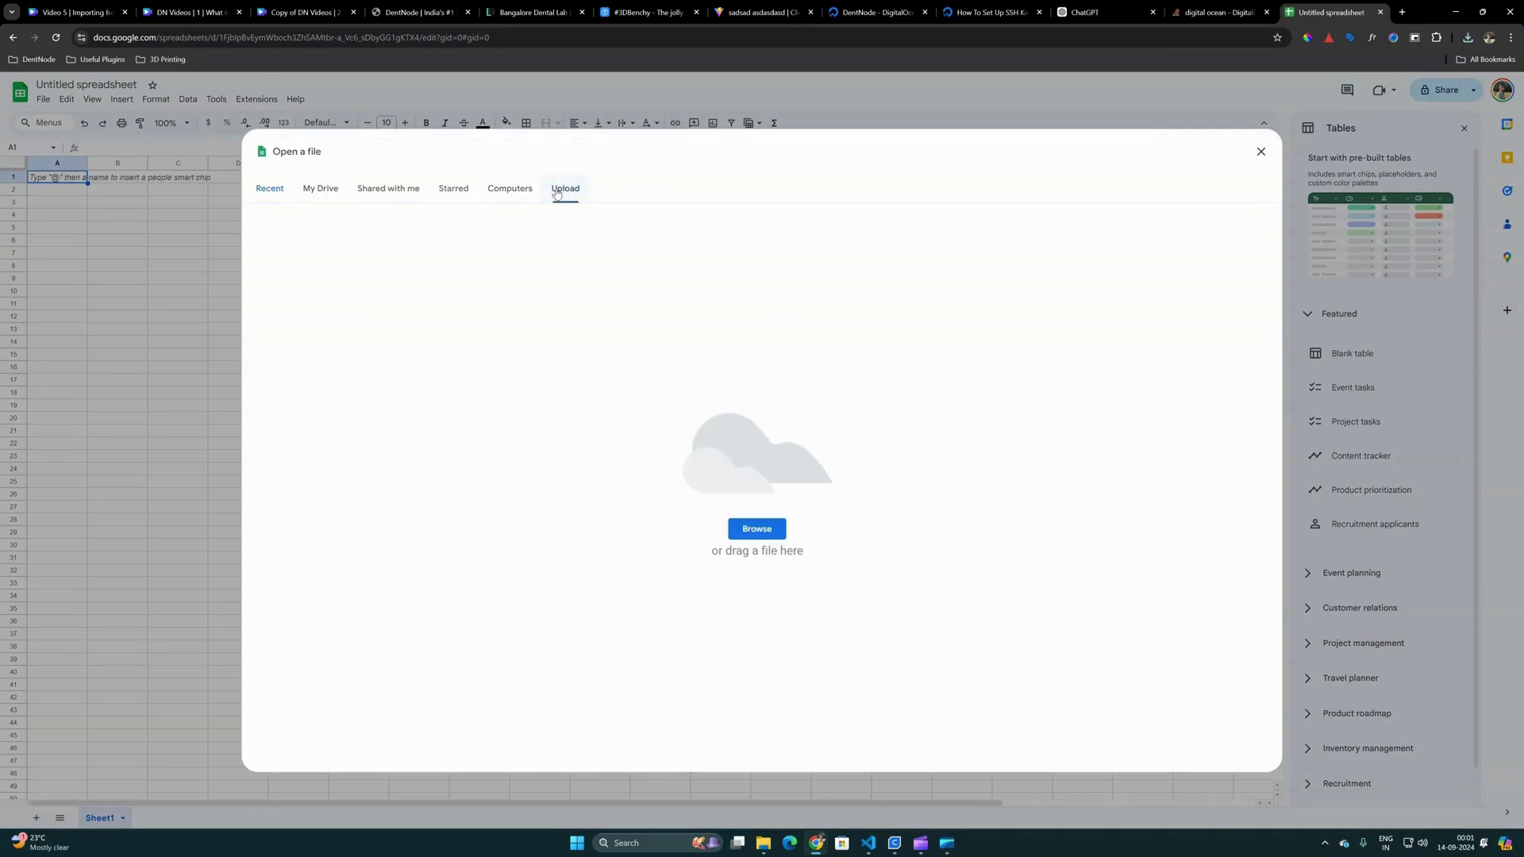
{"action": "left_click", "coordinate": [744, 528]}
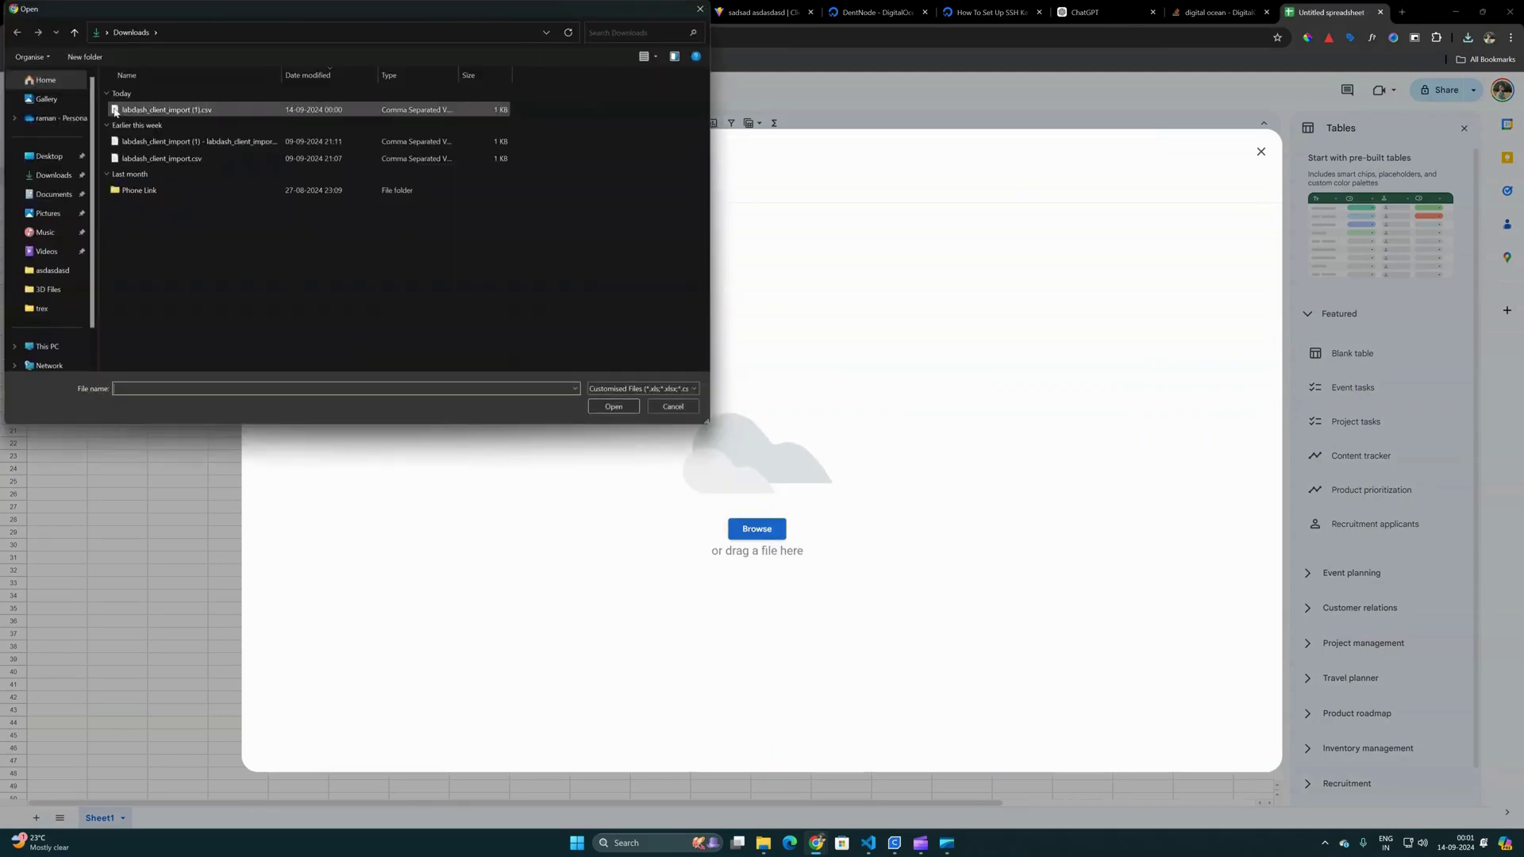
{"action": "left_click", "coordinate": [156, 110]}
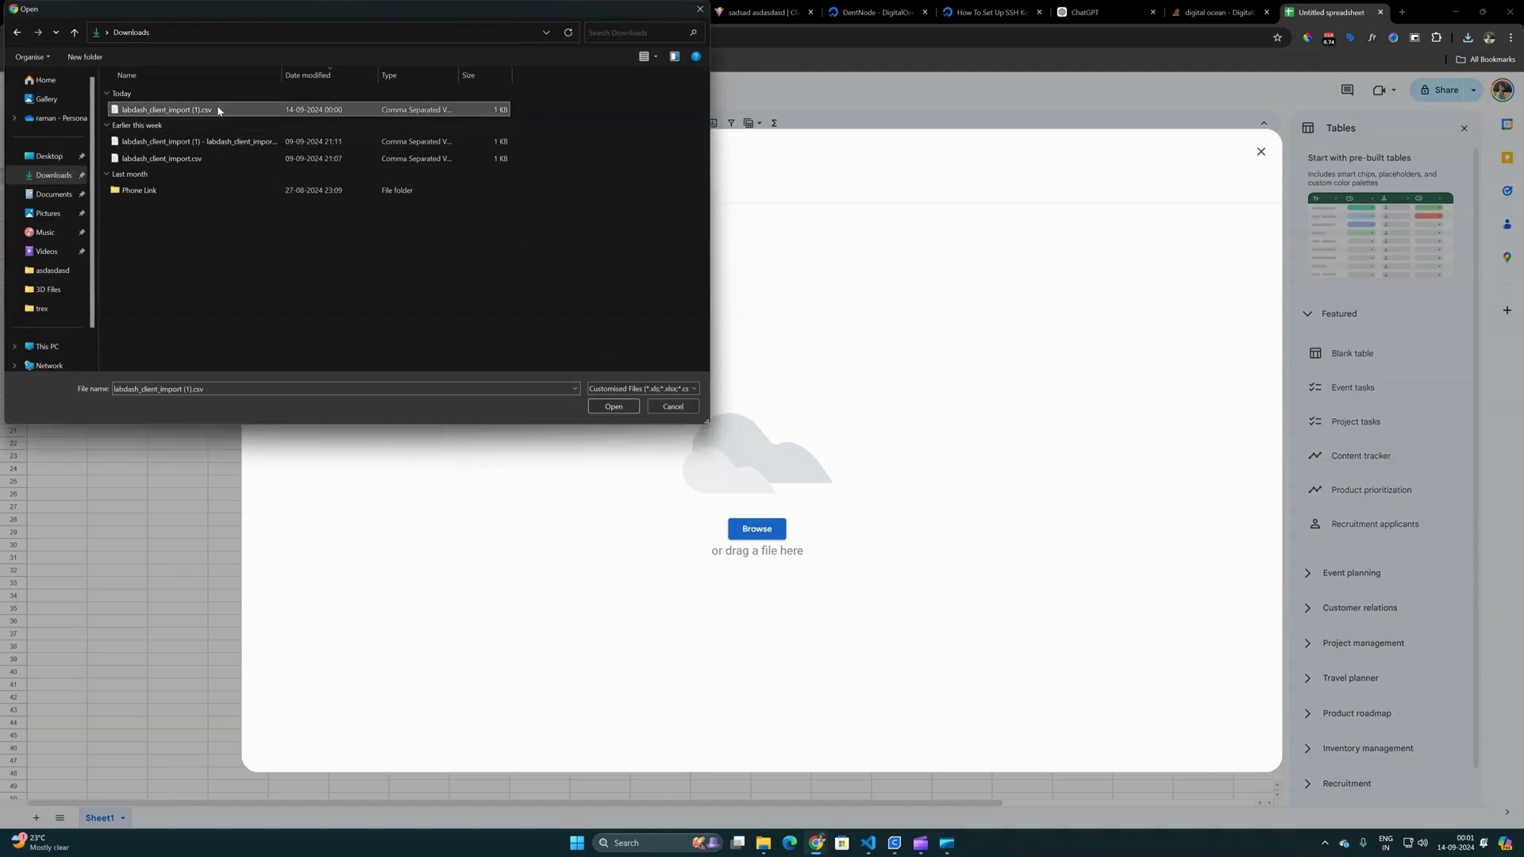
{"action": "left_click", "coordinate": [616, 413]}
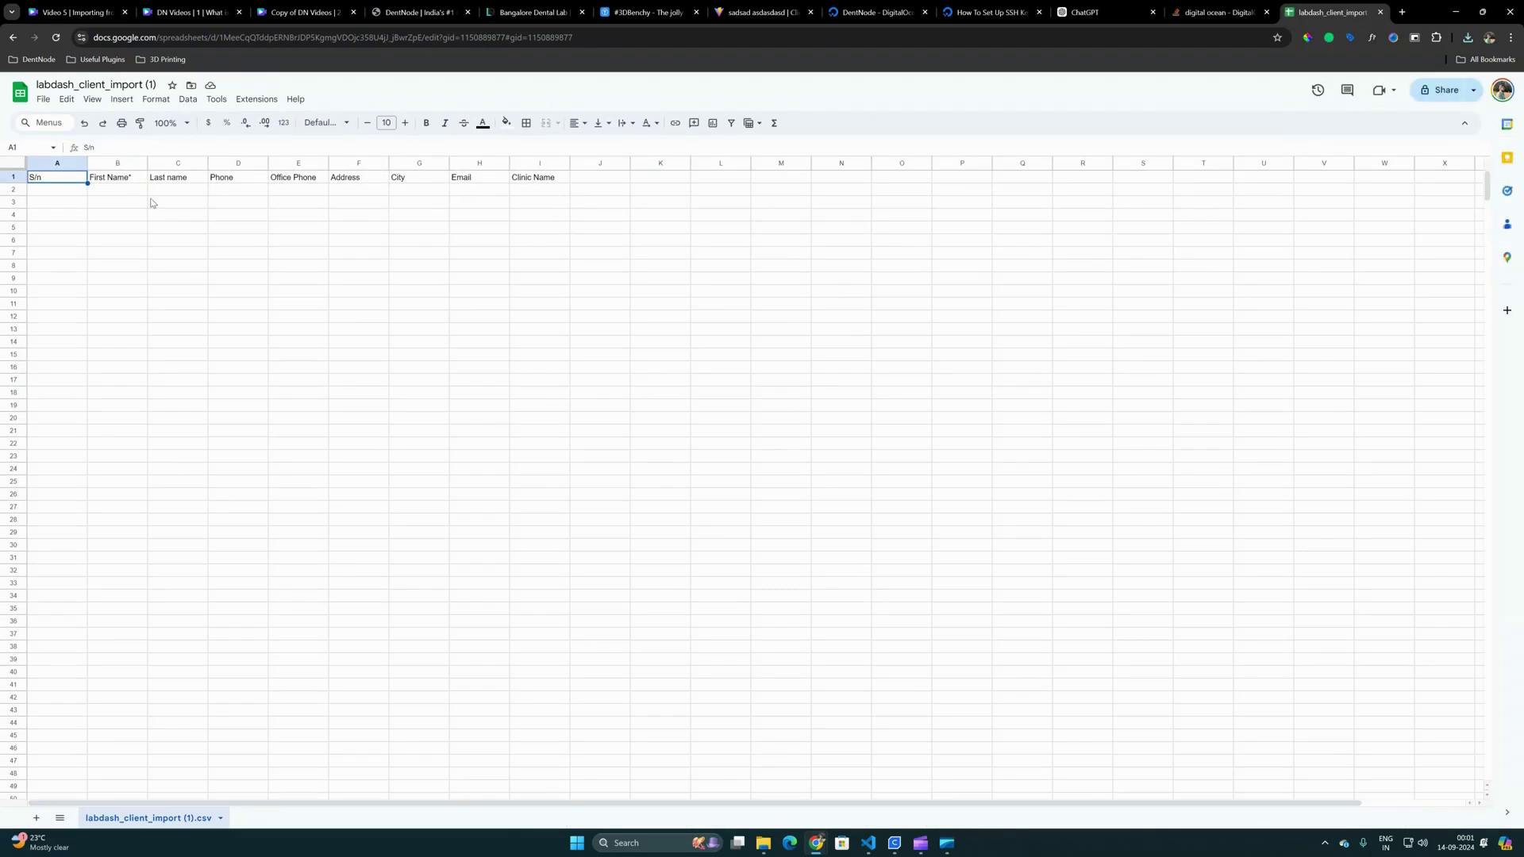
{"action": "left_click", "coordinate": [60, 193]}
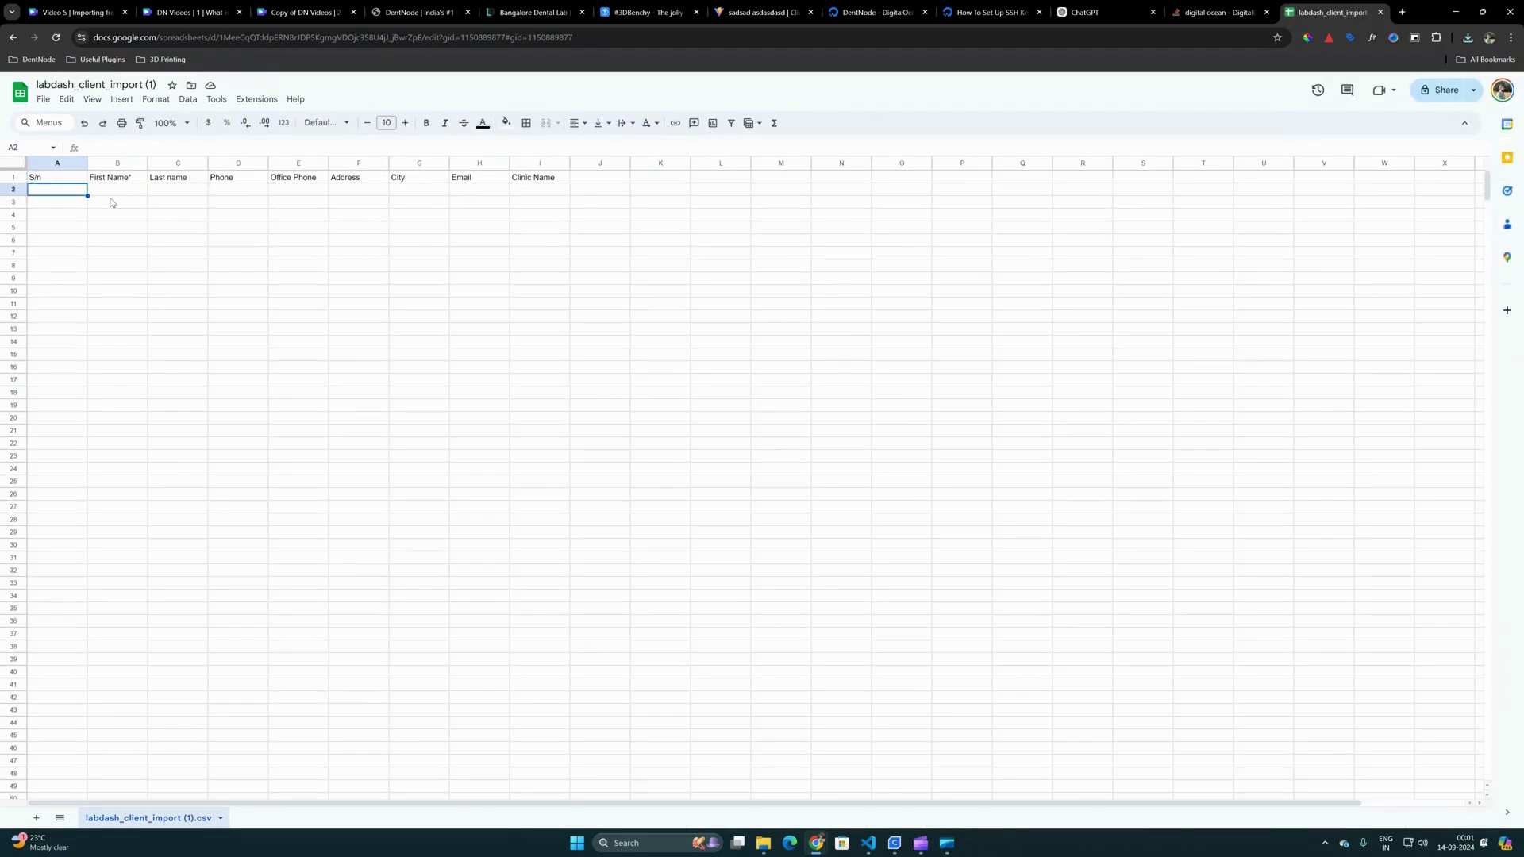
Step: Enter serial numbers 1 and 2 in A2:A3 and the first client's first and last name
{"action": "type", "text": "1"}
{"action": "key", "text": "Return"}
{"action": "type", "text": "2"}
{"action": "left_click", "coordinate": [118, 191]}
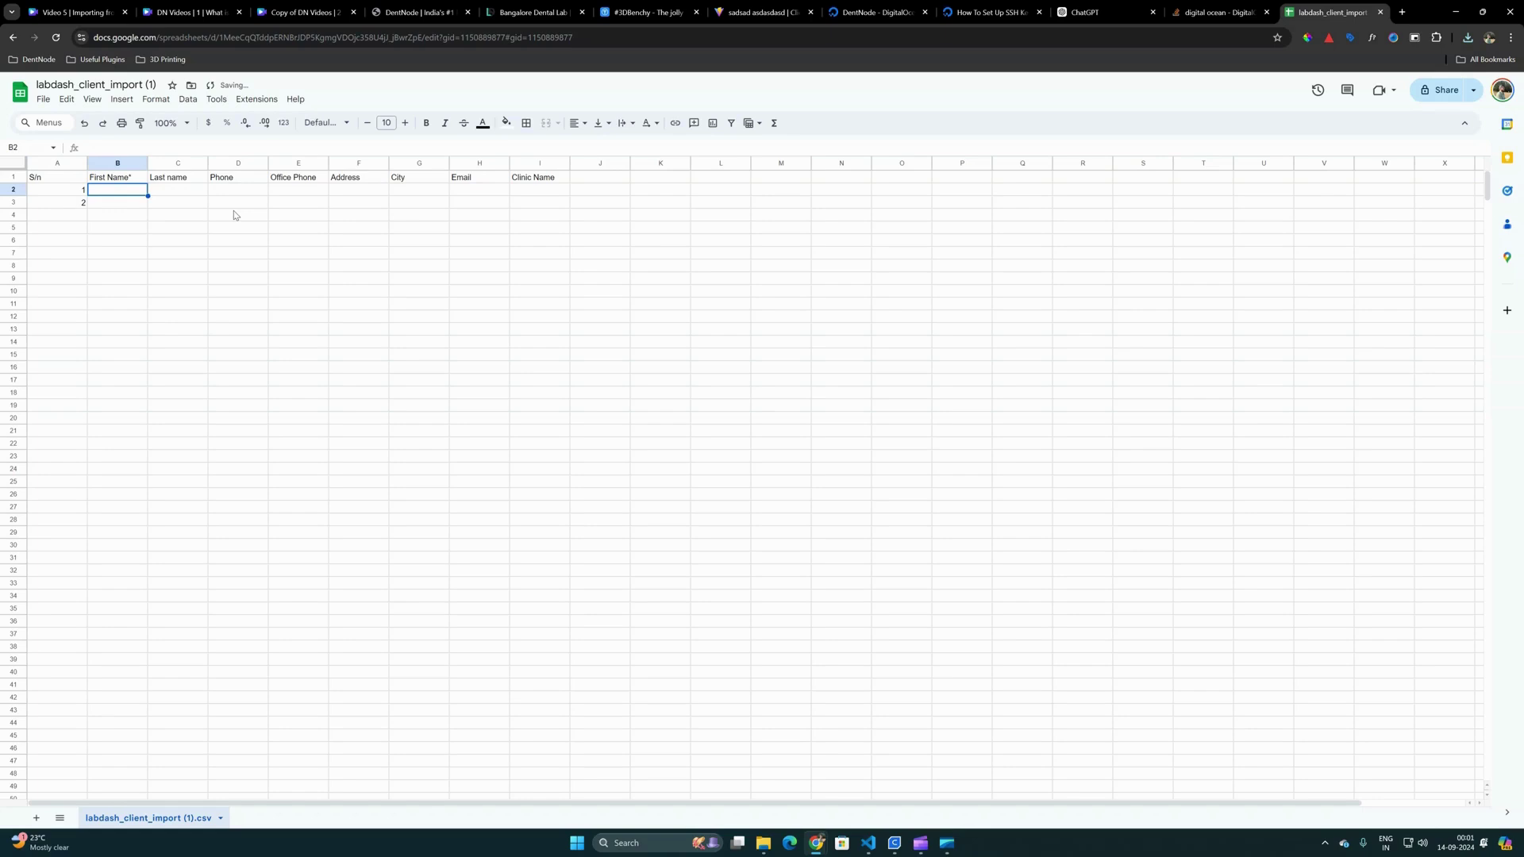
{"action": "key", "text": "Tab"}
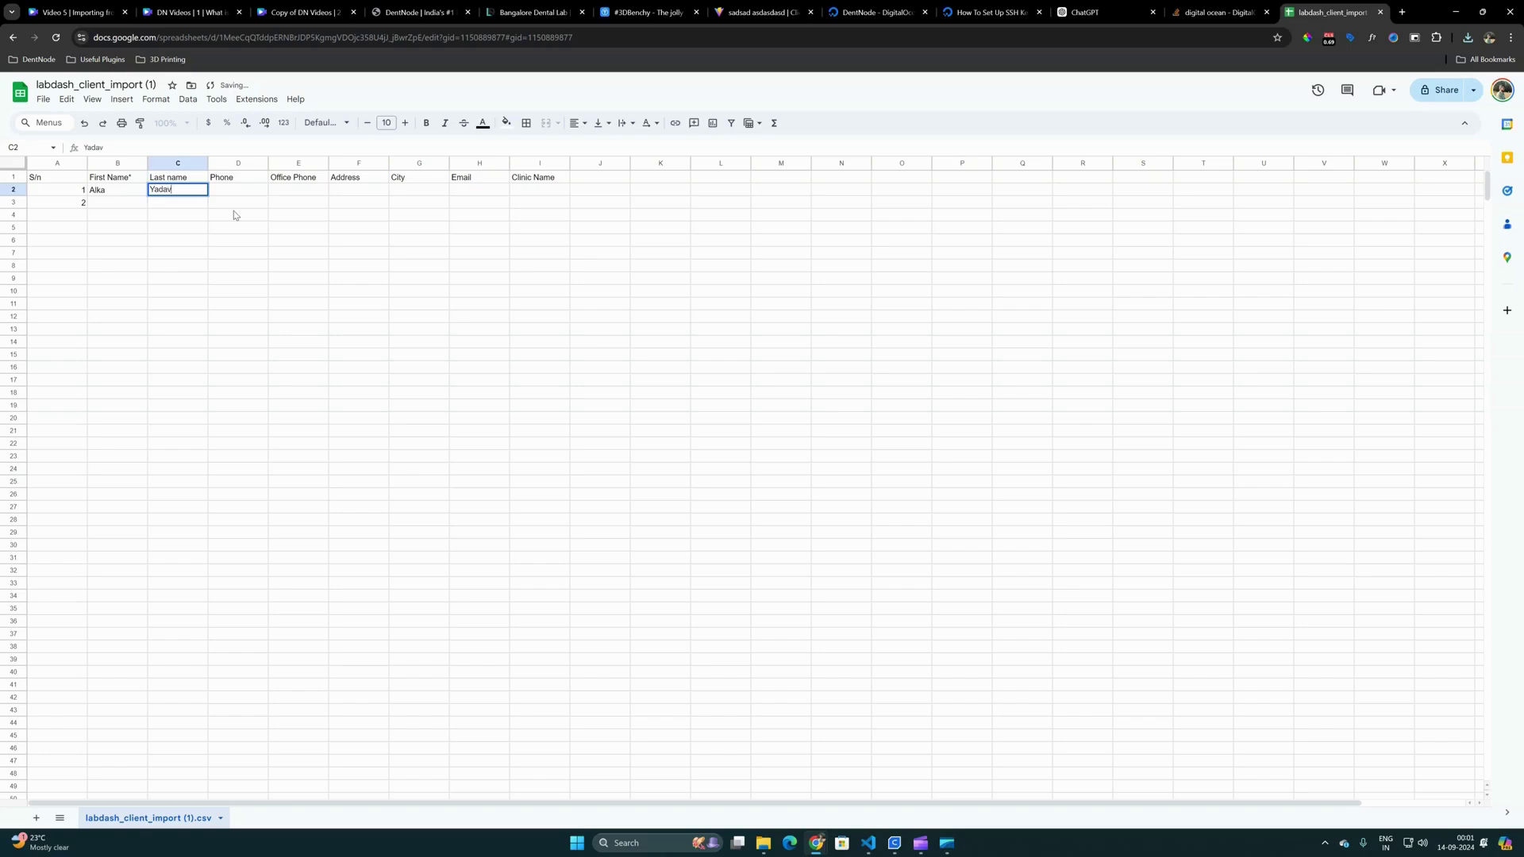
{"action": "key", "text": "Tab"}
{"action": "key", "text": "Return"}
Step: Enter the second client's first and last name in row 3, correcting the first name
{"action": "type", "text": "Suma"}
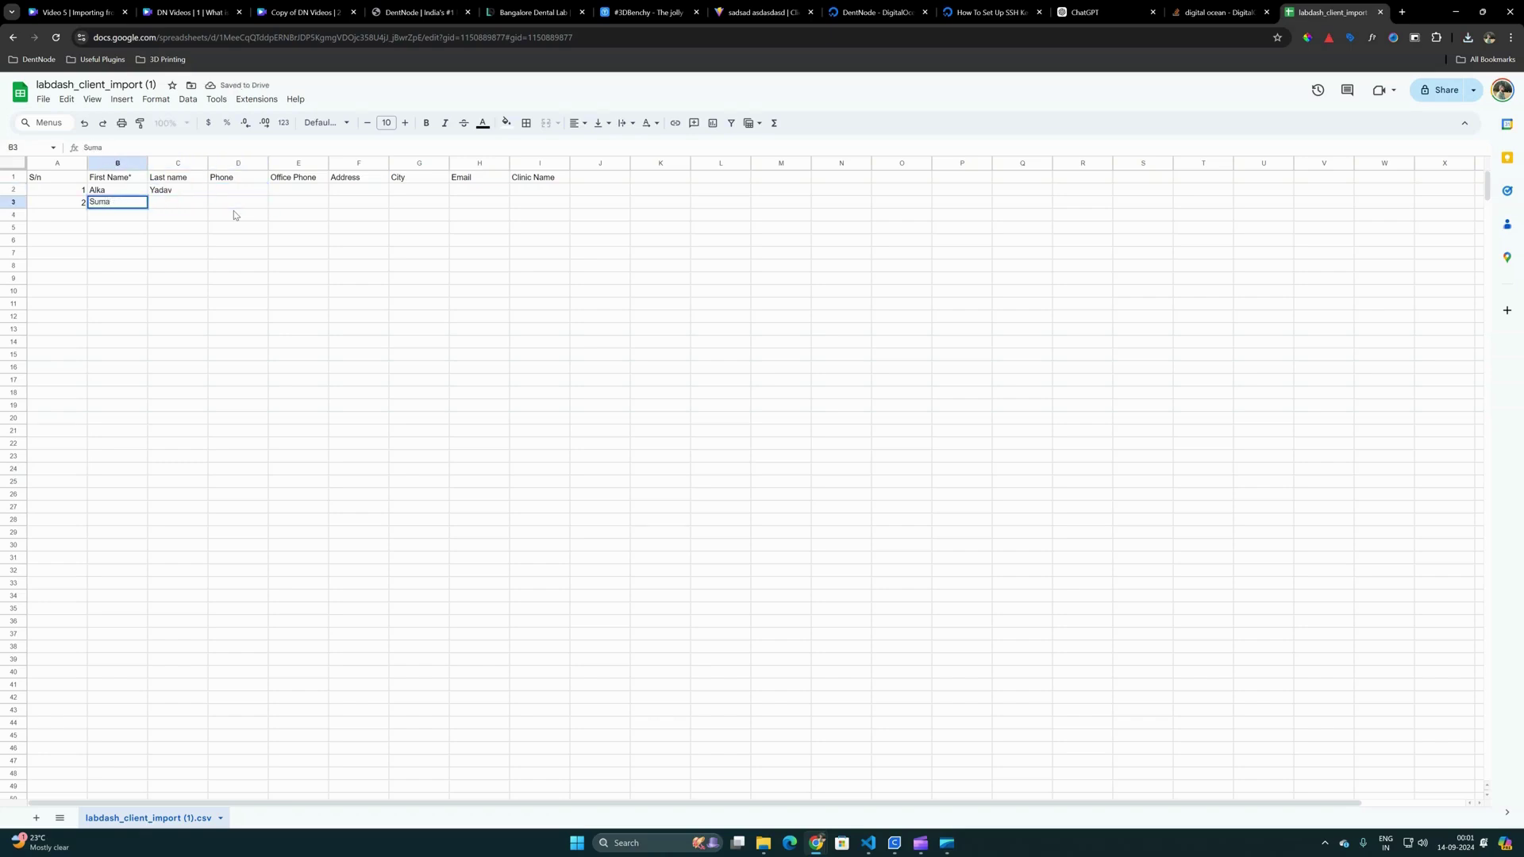
{"action": "key", "text": "Tab"}
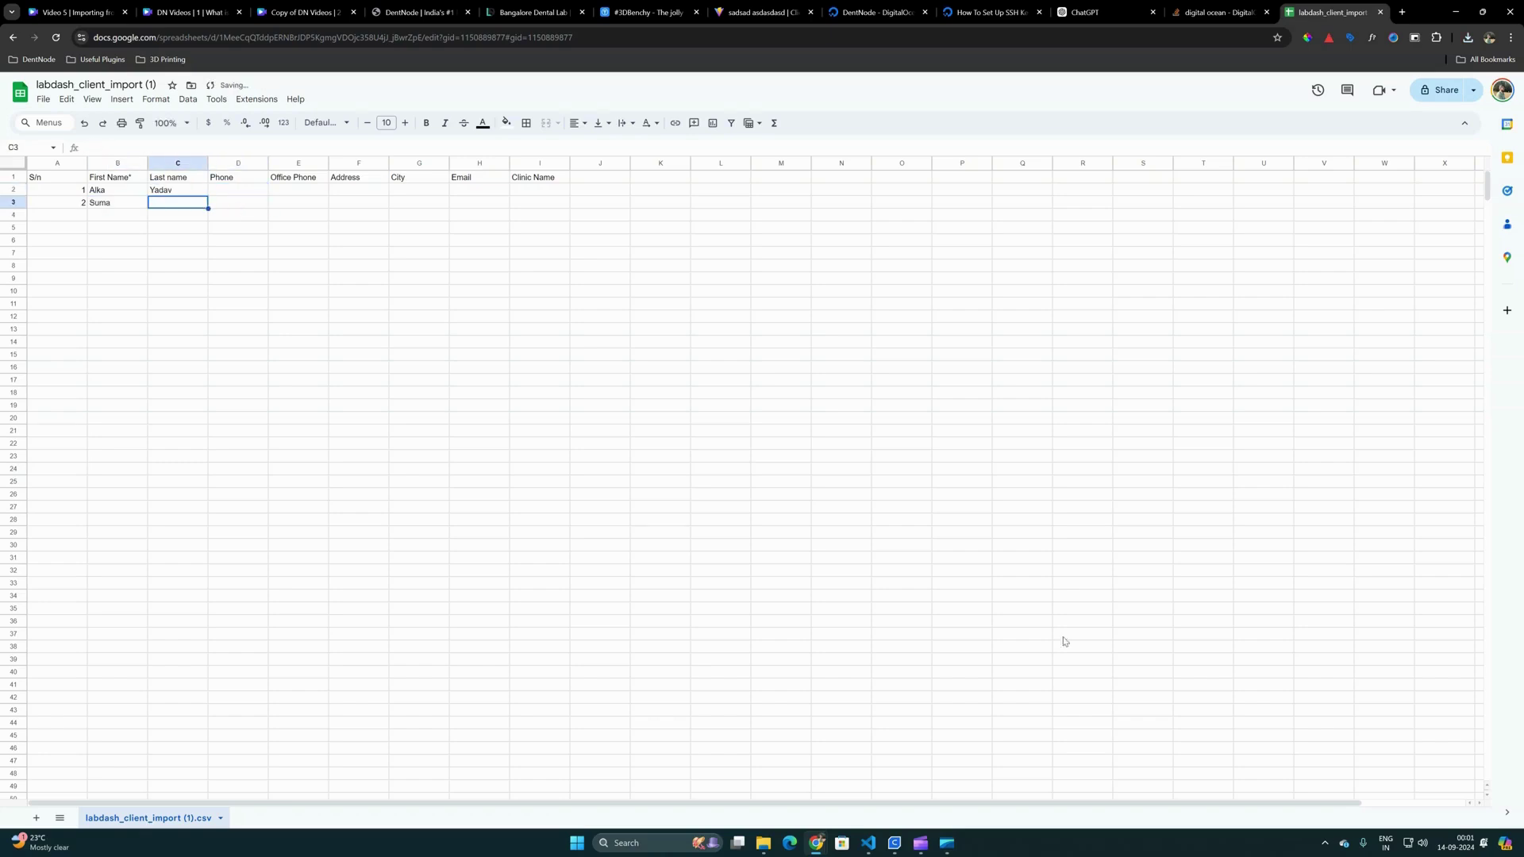
{"action": "left_click", "coordinate": [105, 199]}
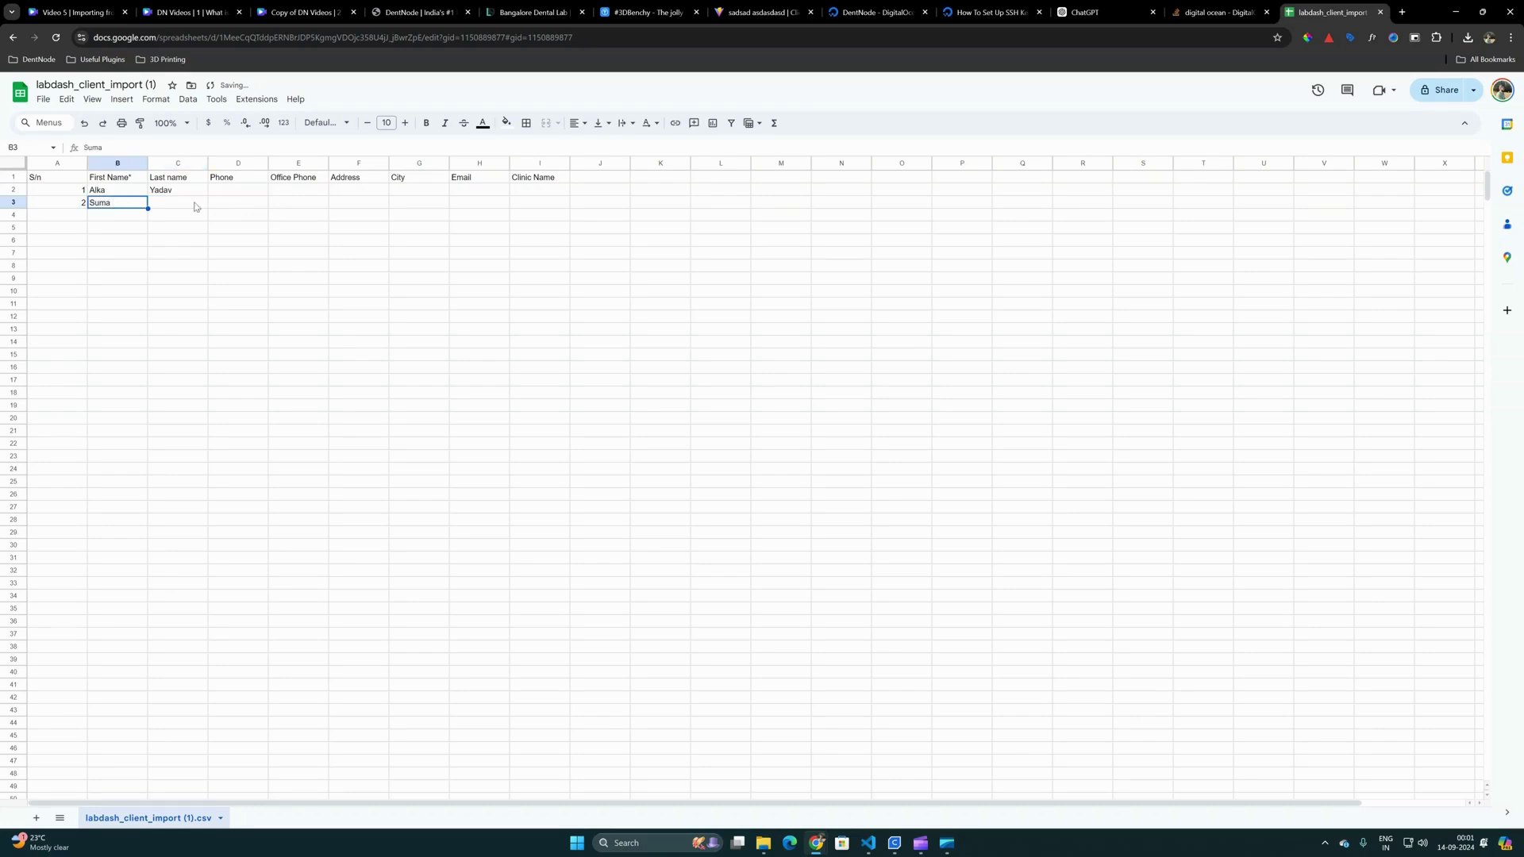
{"action": "key", "text": "Tab"}
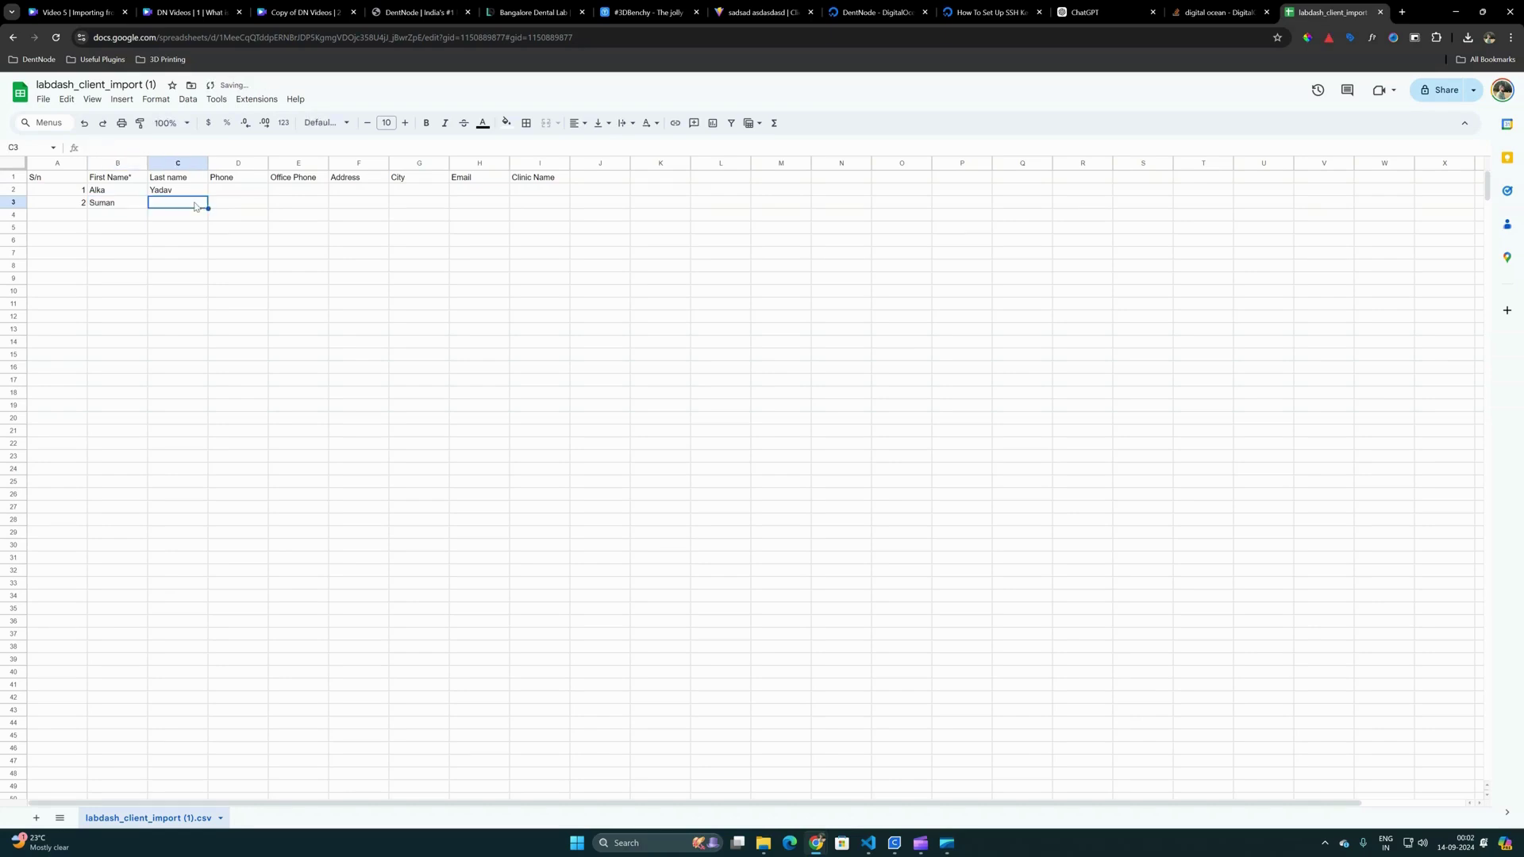
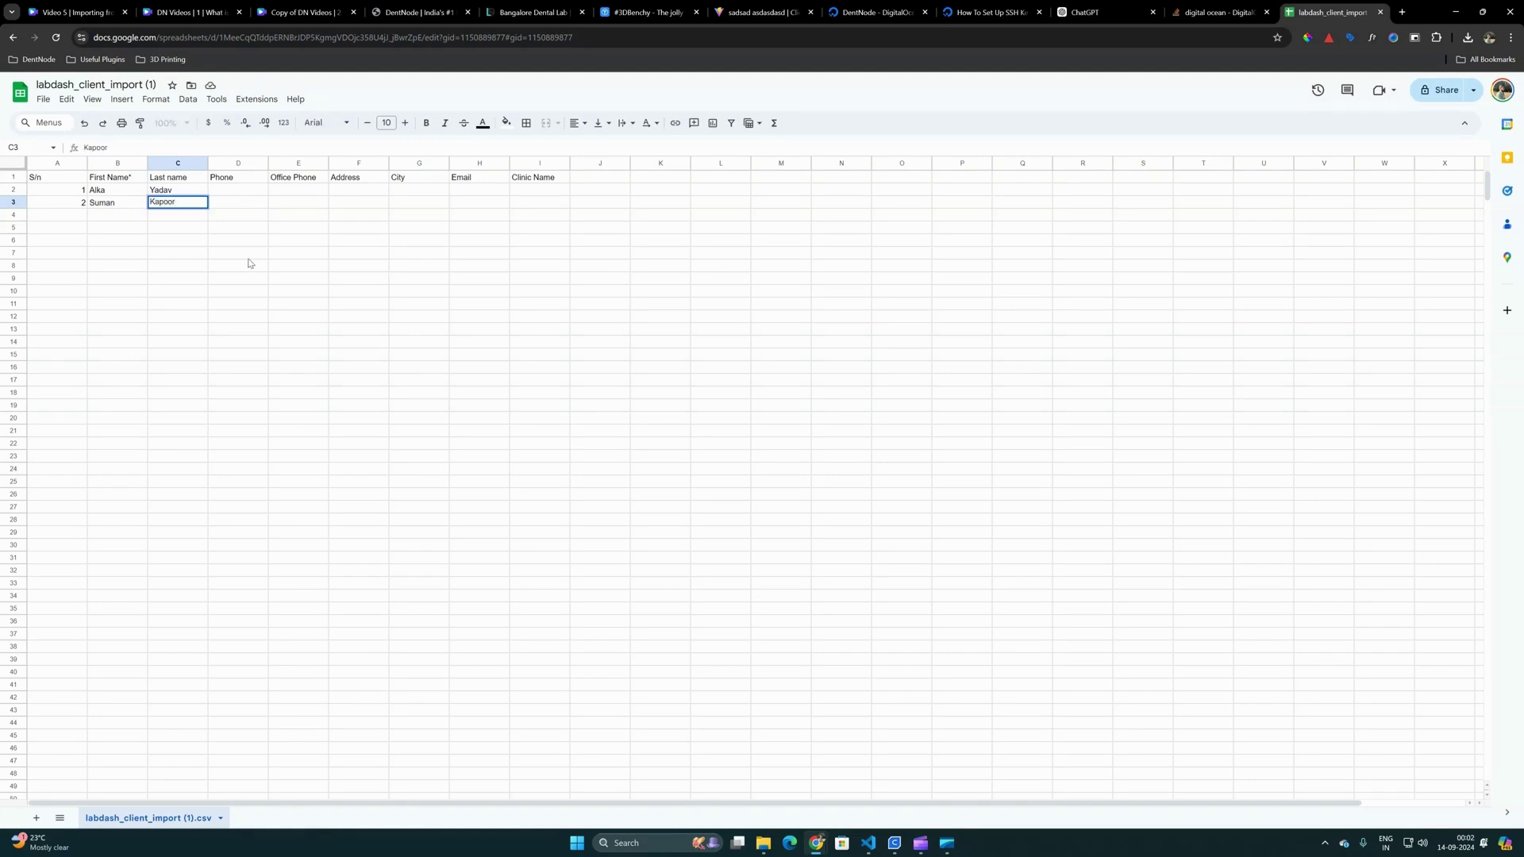
{"action": "left_click", "coordinate": [248, 255]}
{"action": "left_click", "coordinate": [43, 98]}
Step: Dismiss the File menu, fill serial numbers down column A, and type the first client's e-mail in H2
{"action": "mouse_move", "coordinate": [116, 249]}
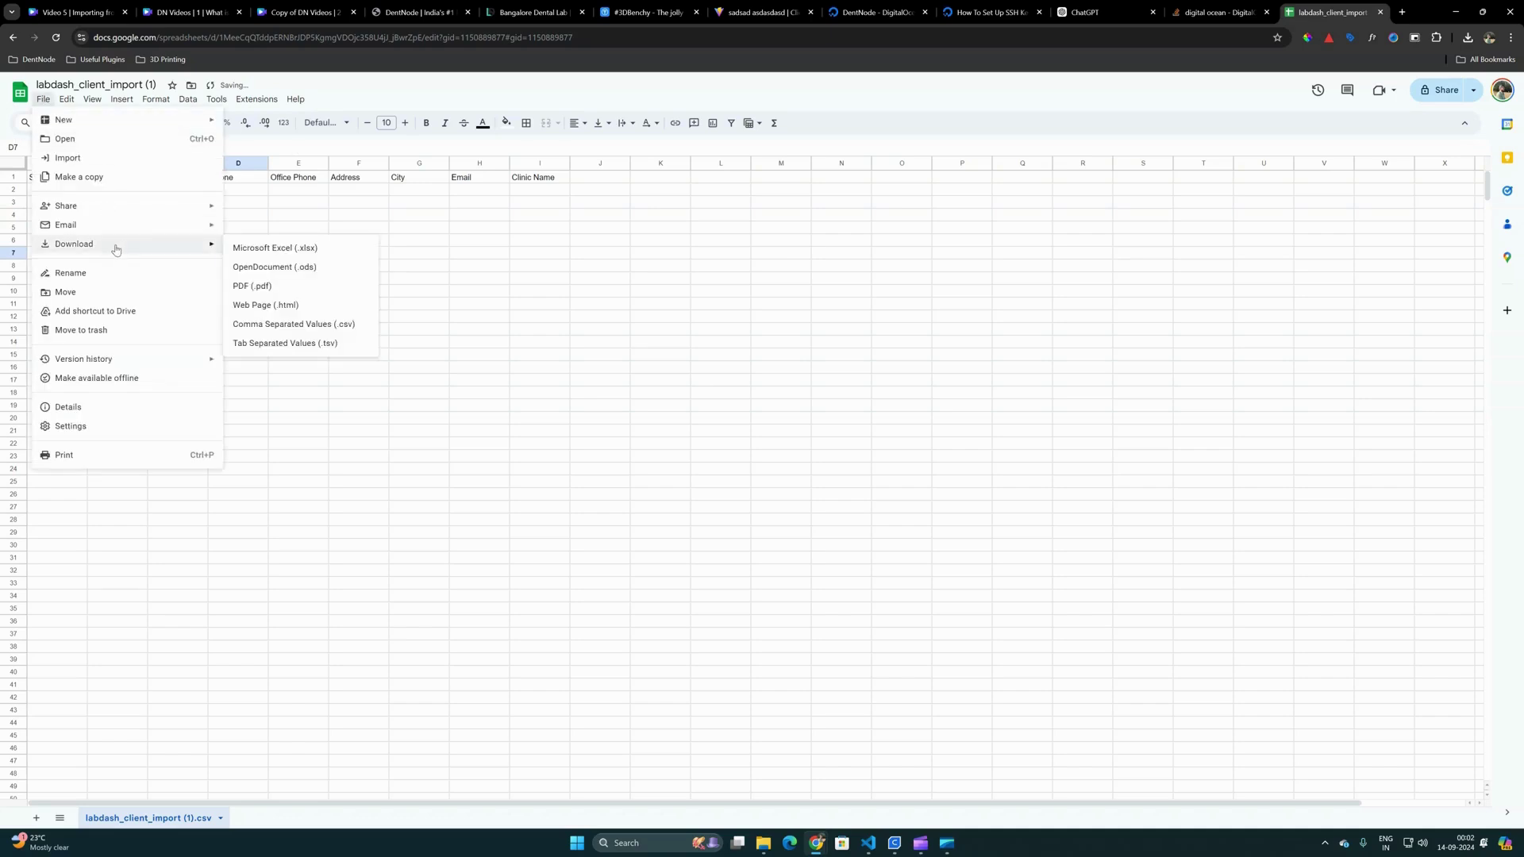
{"action": "left_click", "coordinate": [721, 444]}
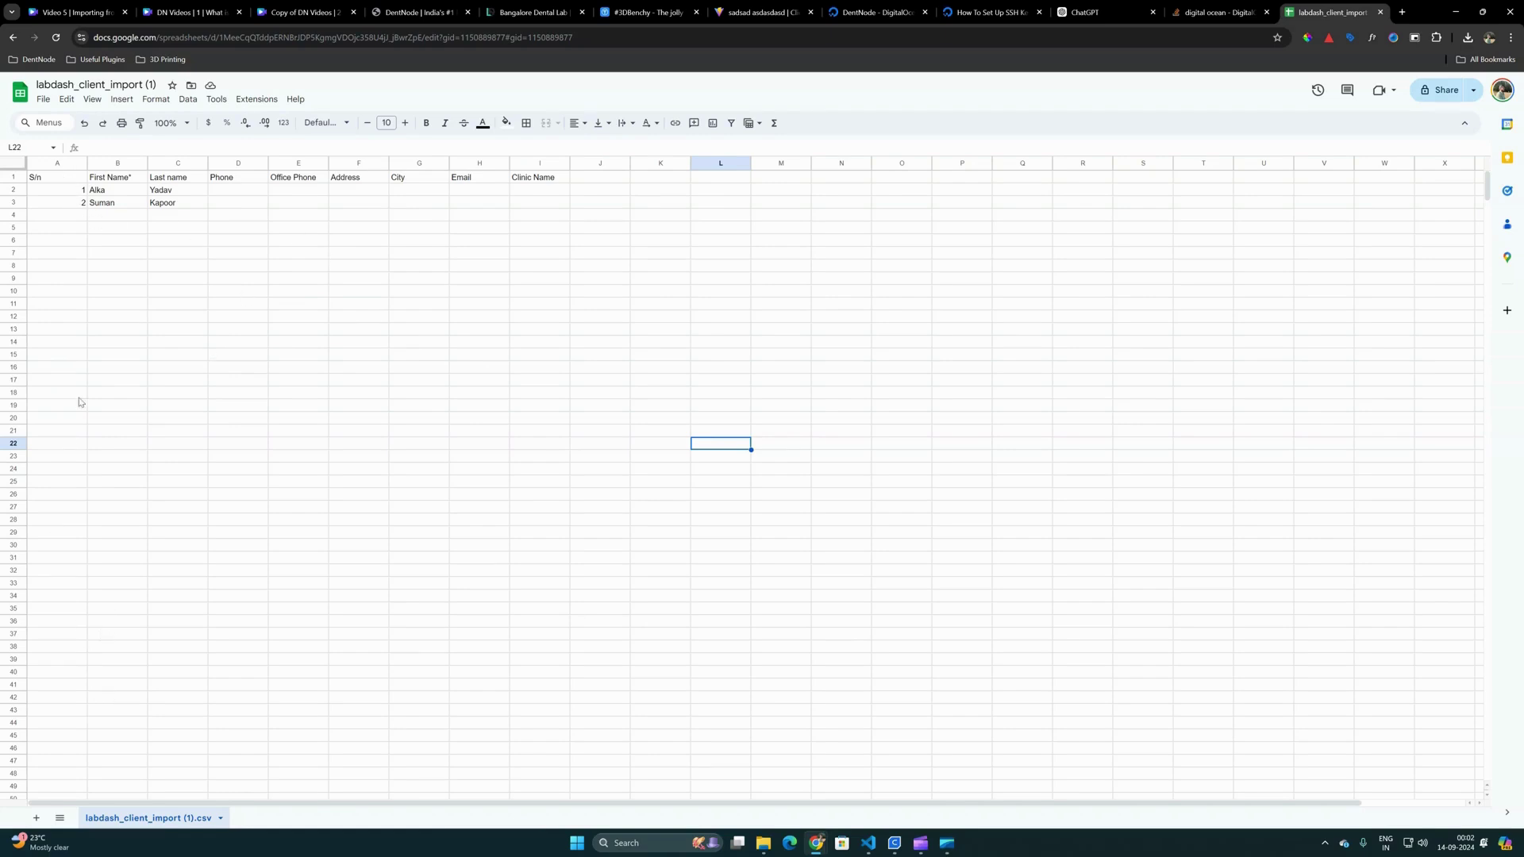
{"action": "left_click", "coordinate": [79, 191]}
{"action": "mouse_move", "coordinate": [88, 196]}
{"action": "left_mouse_down"}
{"action": "mouse_move", "coordinate": [77, 215]}
{"action": "mouse_move", "coordinate": [86, 205]}
{"action": "left_mouse_up"}
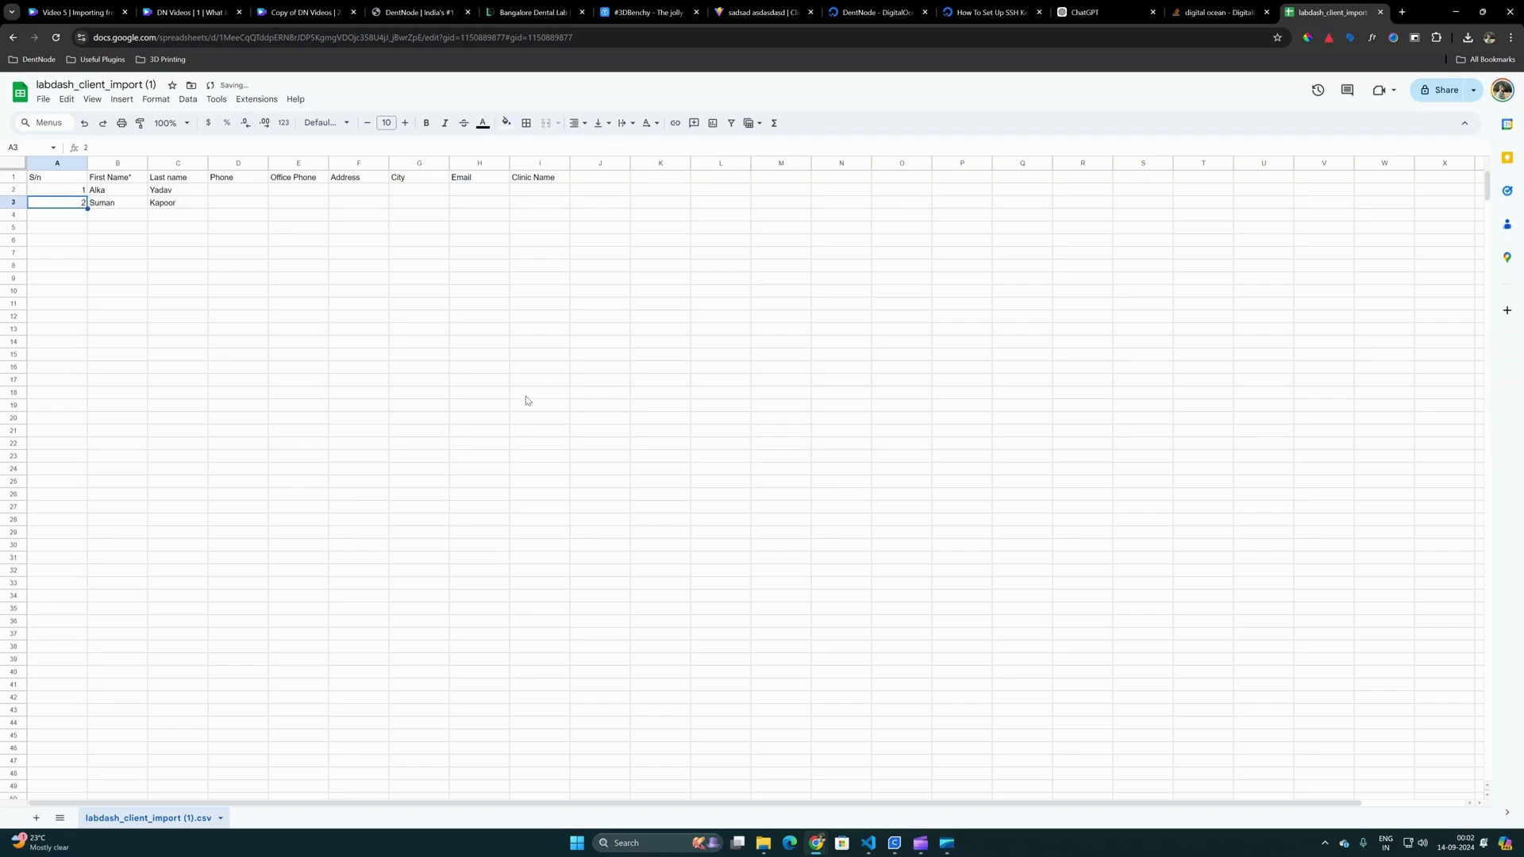
{"action": "left_click", "coordinate": [492, 195]}
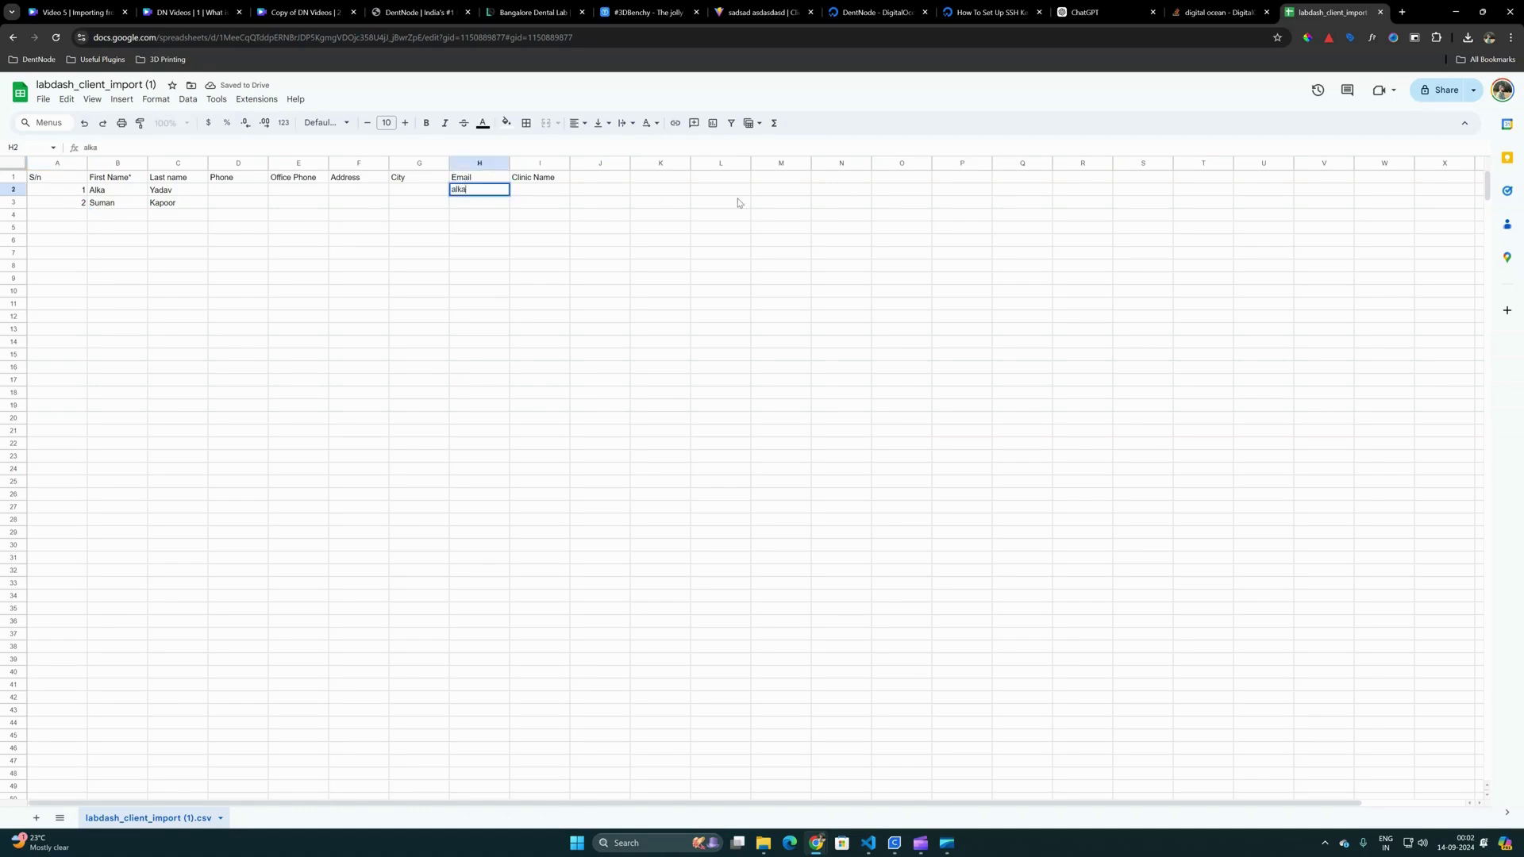
Step: Commit the e-mail, download the sheet as Comma Separated Values (.csv), and show it in its folder
{"action": "left_click", "coordinate": [239, 300]}
{"action": "left_click", "coordinate": [43, 98]}
{"action": "mouse_move", "coordinate": [122, 98]}
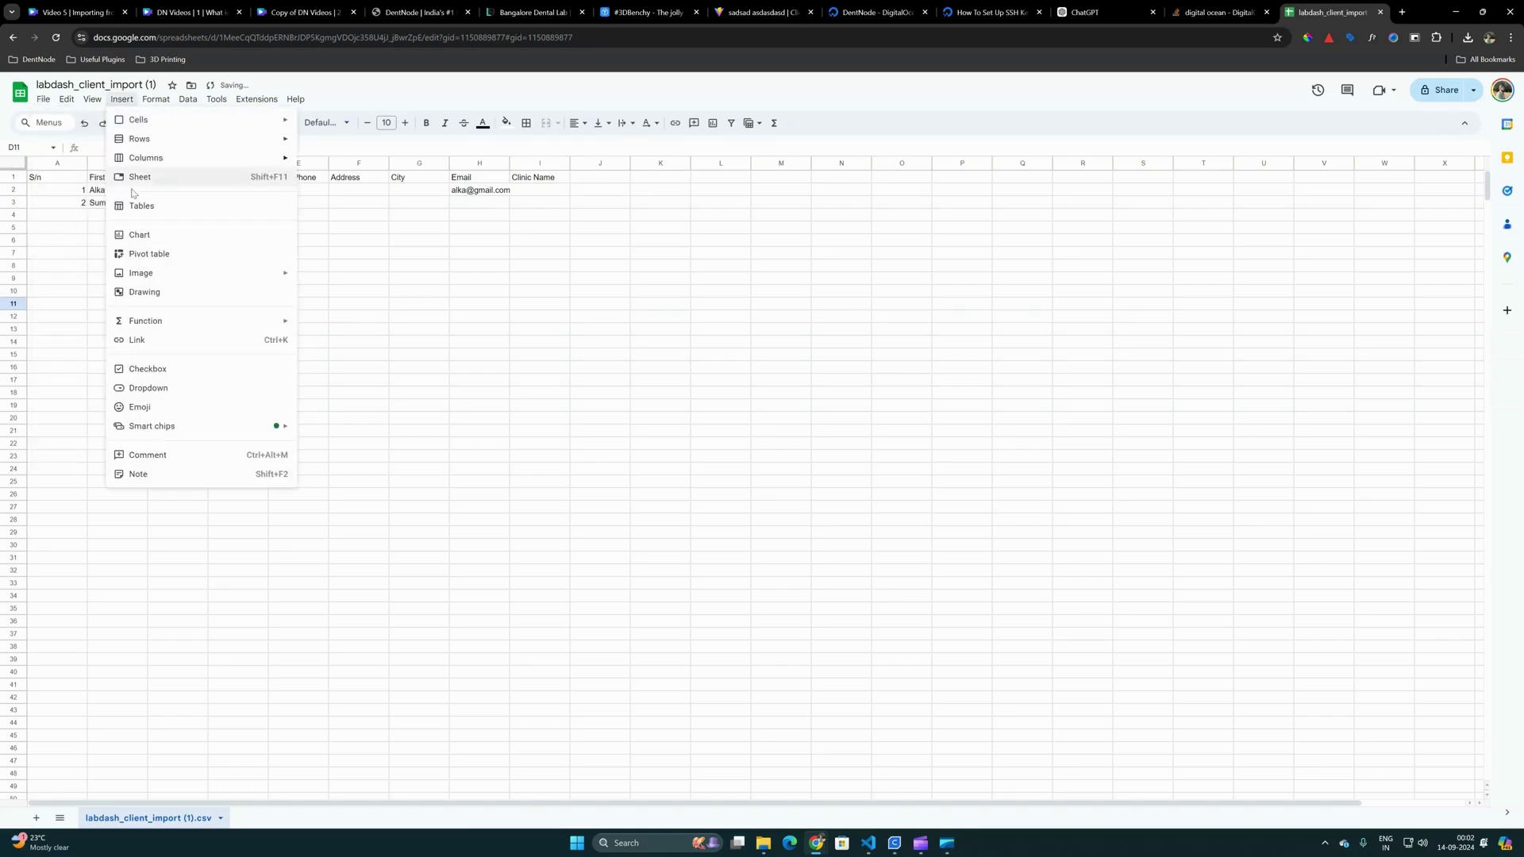
{"action": "mouse_move", "coordinate": [48, 101]}
{"action": "mouse_move", "coordinate": [108, 247]}
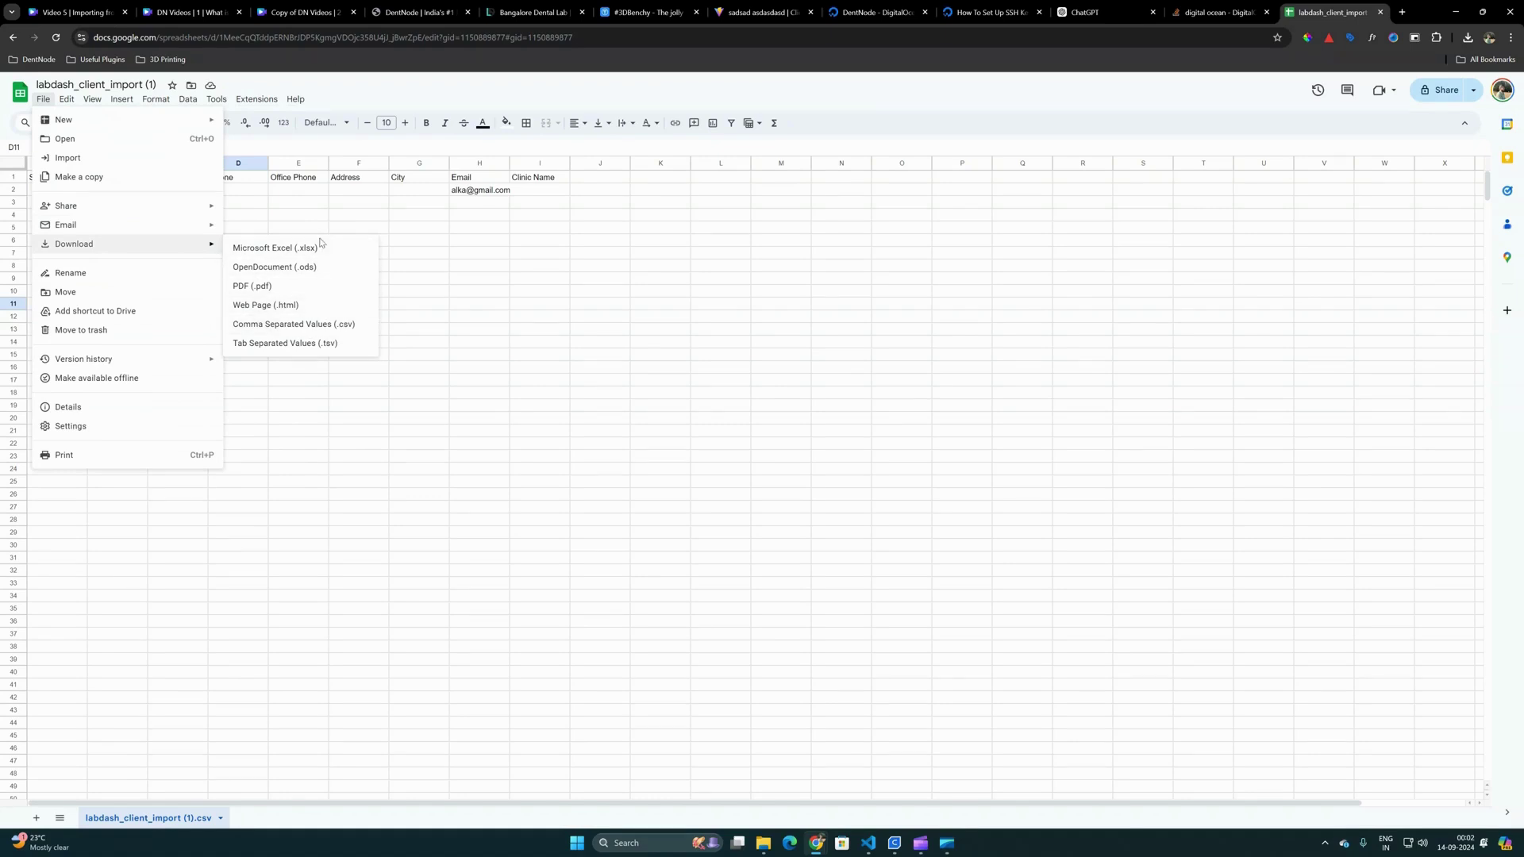
{"action": "left_click", "coordinate": [327, 332]}
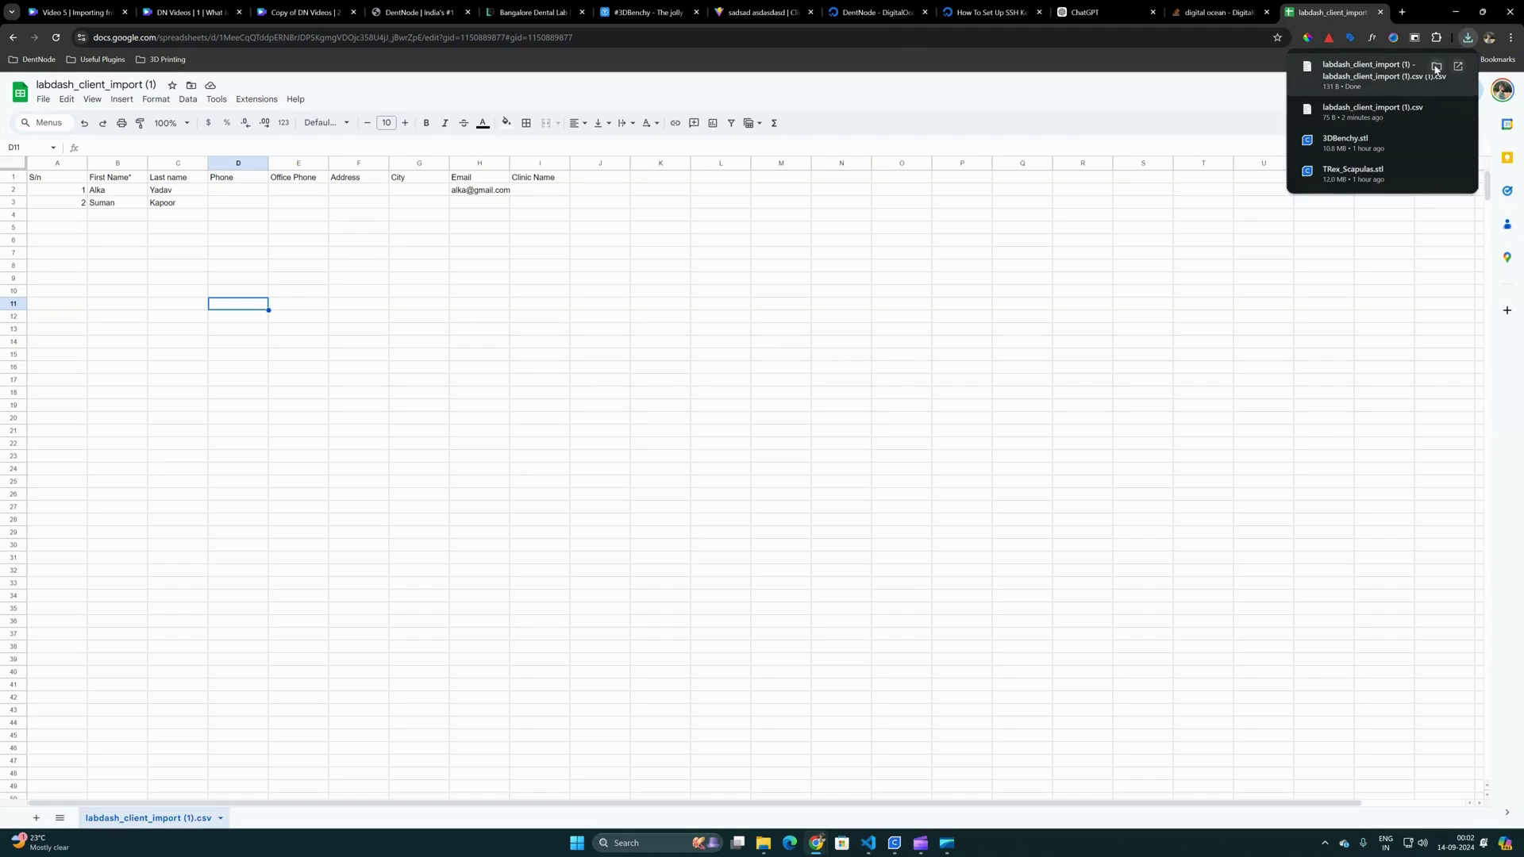
{"action": "left_click", "coordinate": [1437, 68]}
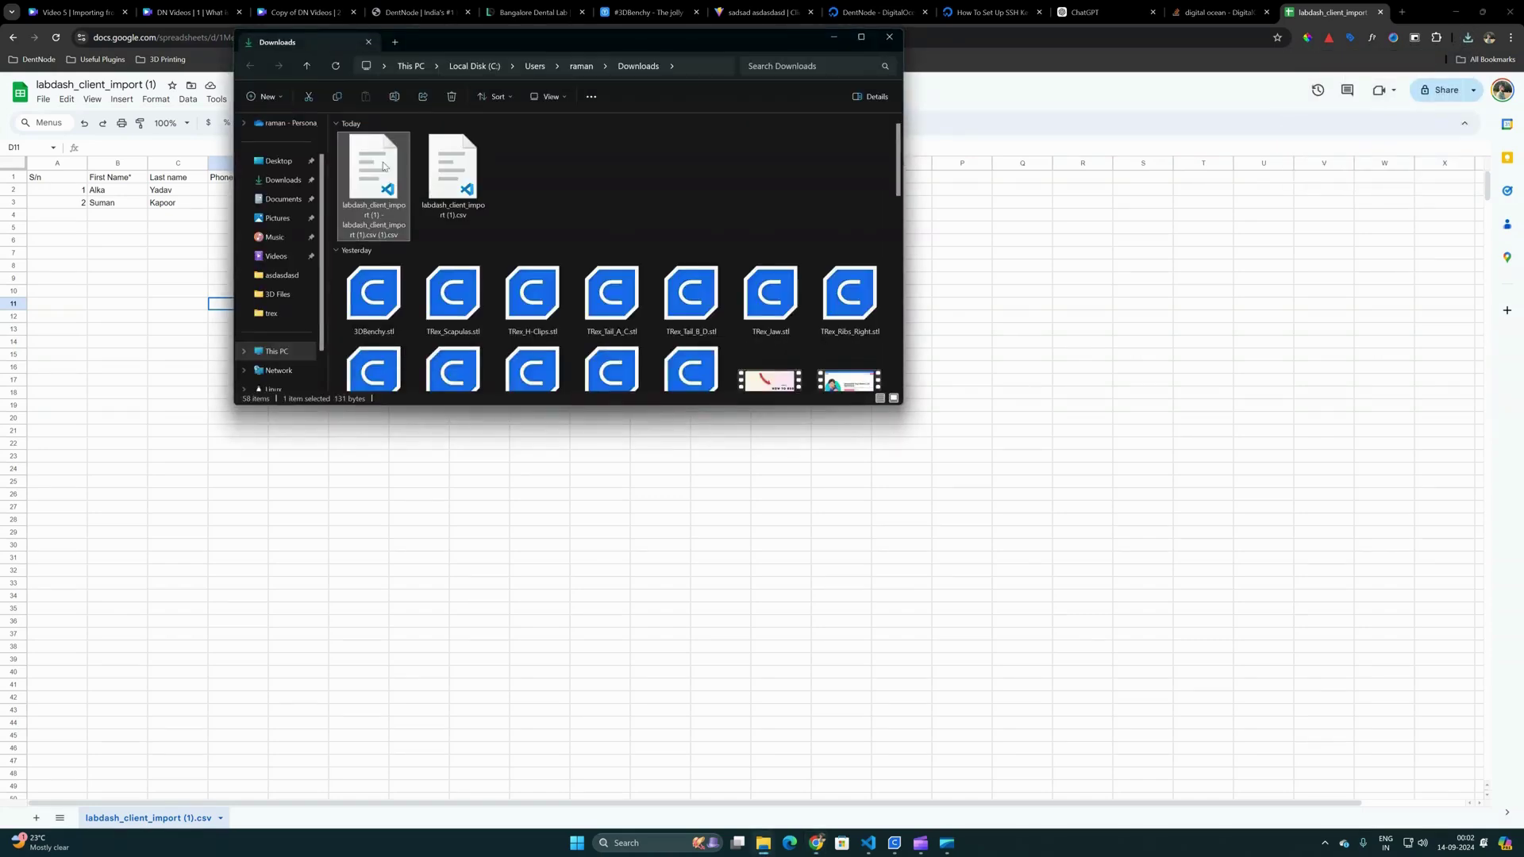
Step: Rename the downloaded CSV to 'with data' and return to the Google Sheets window
{"action": "key", "text": "F2"}
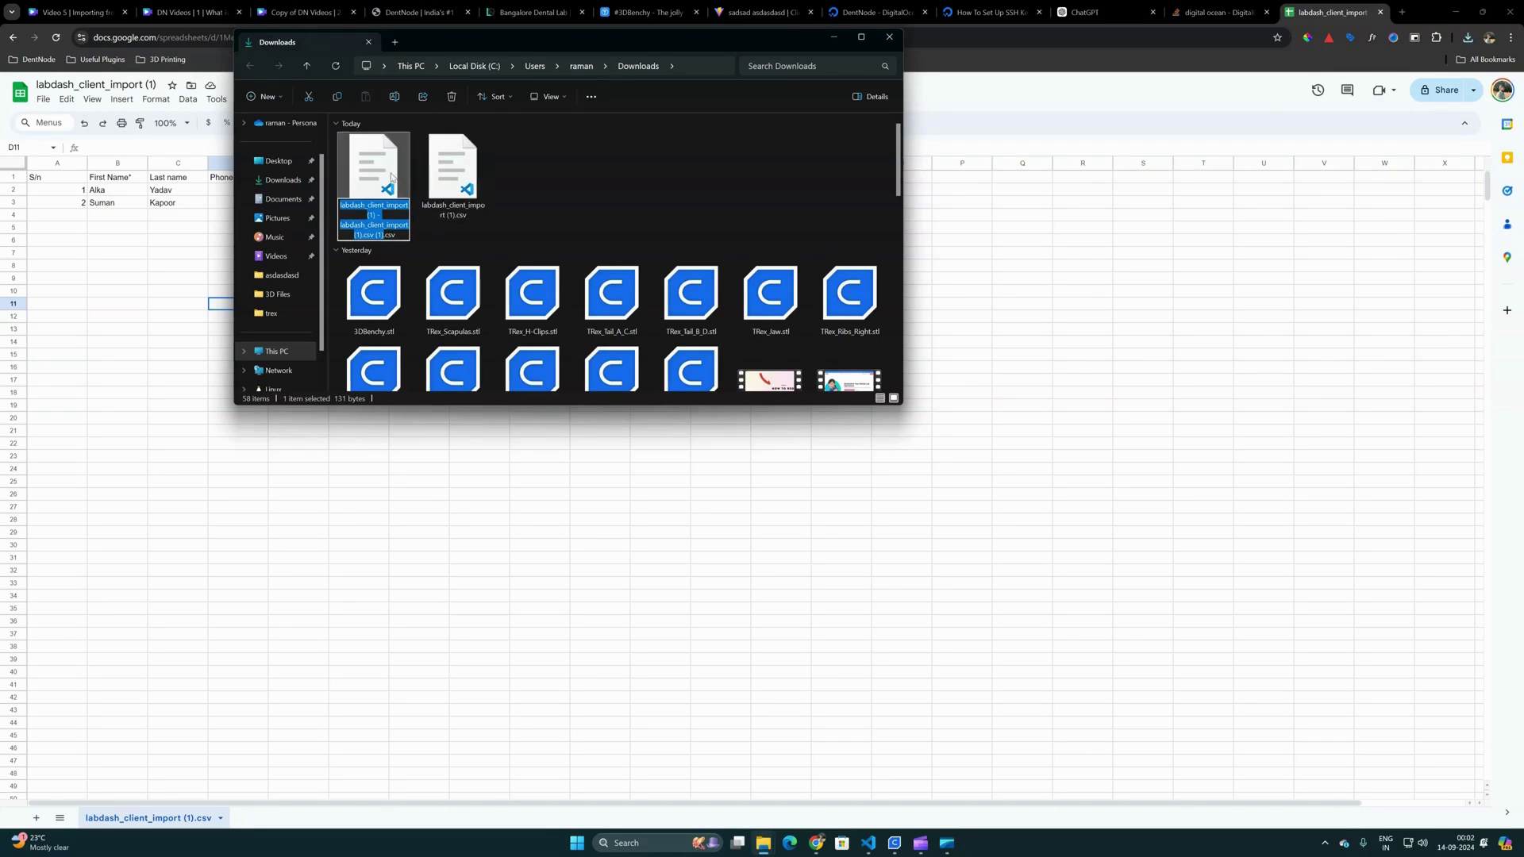
{"action": "type", "text": "with data"}
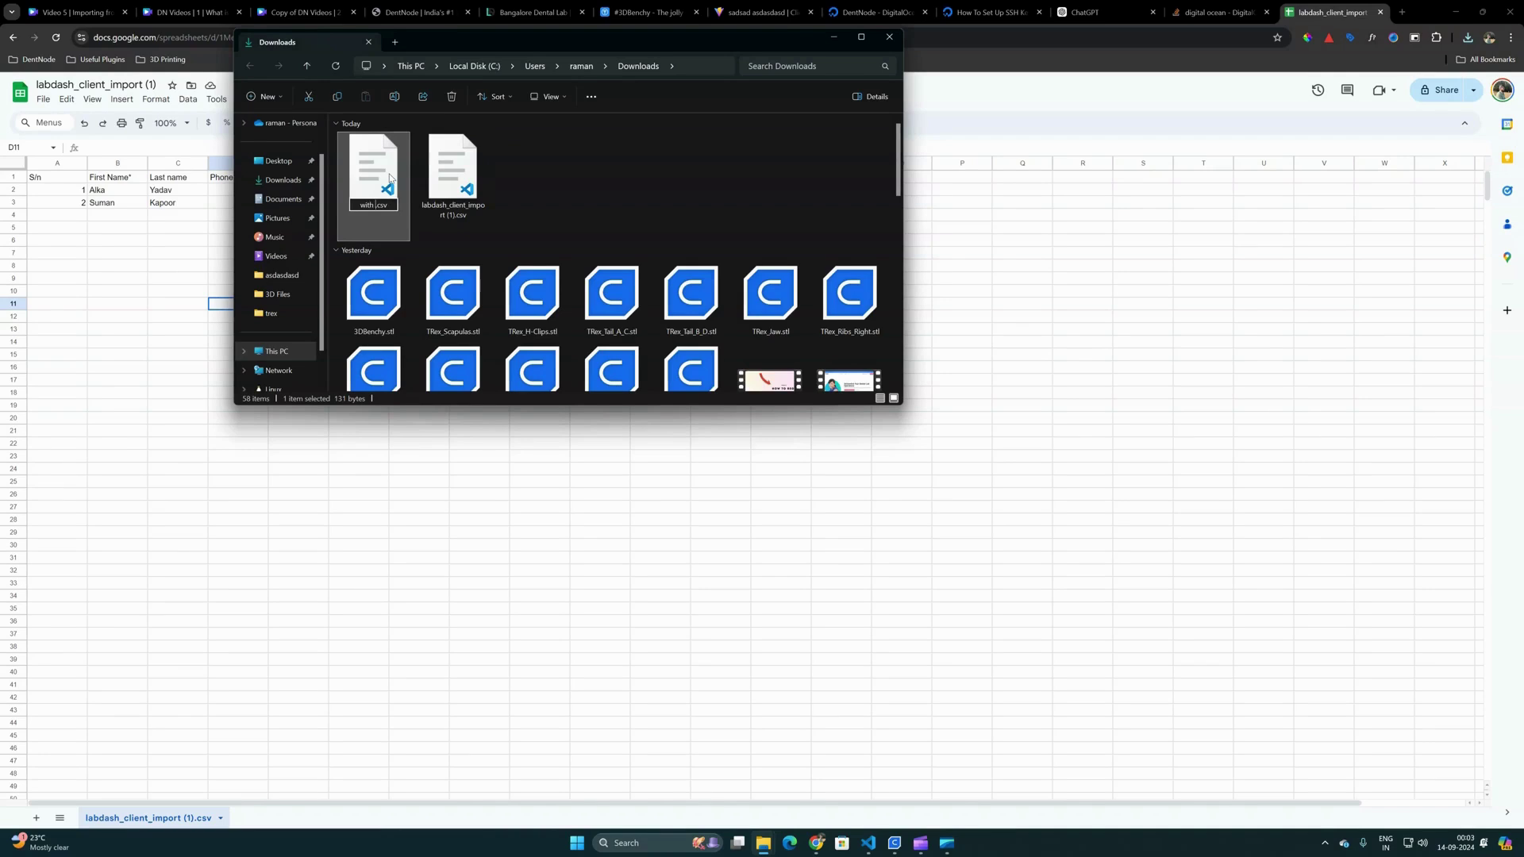
{"action": "key", "text": "Return"}
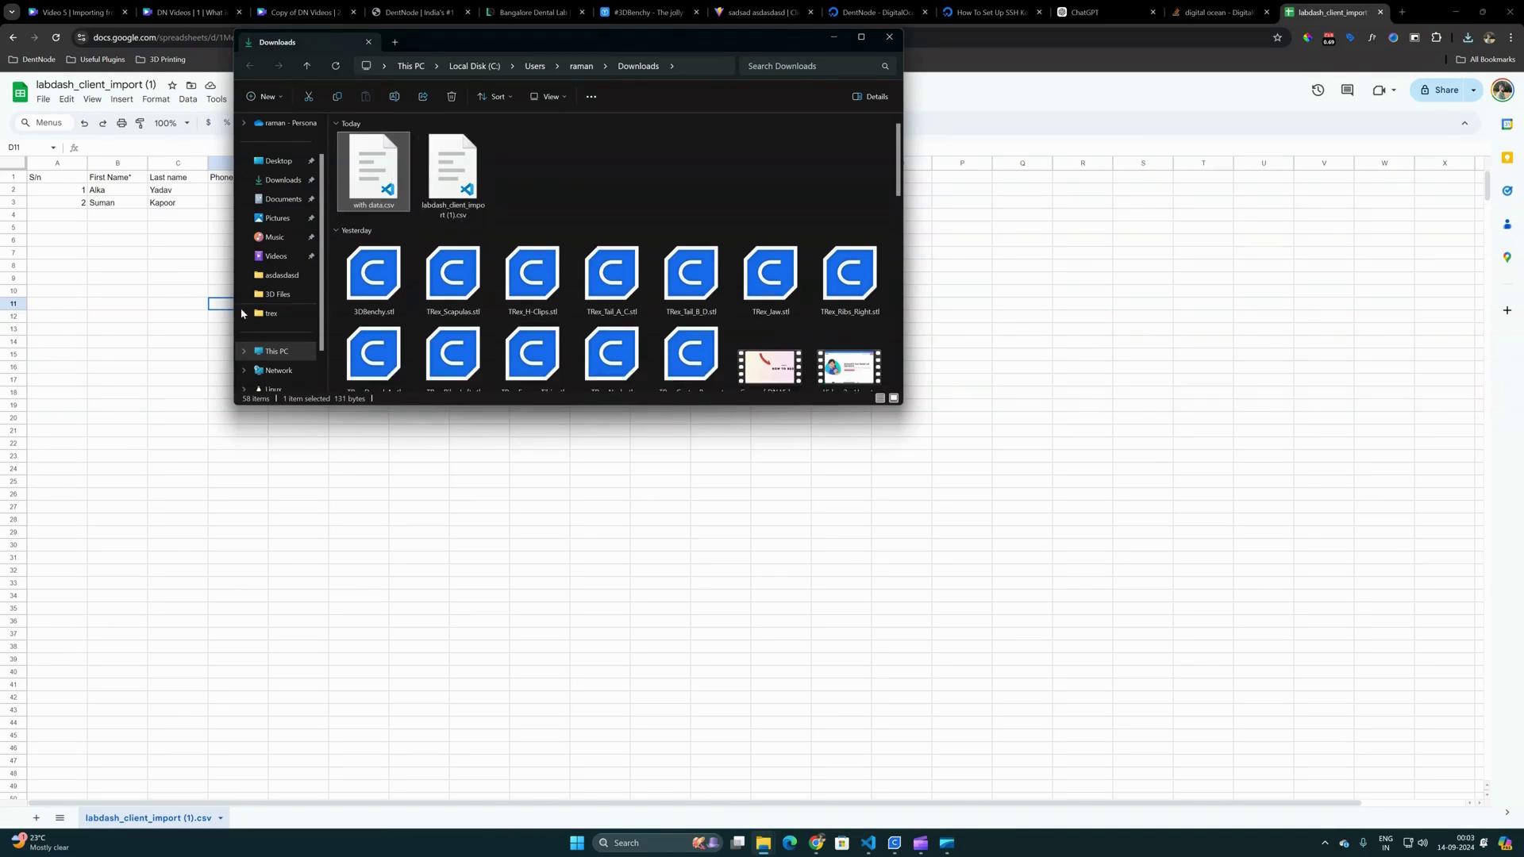
{"action": "key", "text": "alt+Tab"}
{"action": "left_click", "coordinate": [143, 284]}
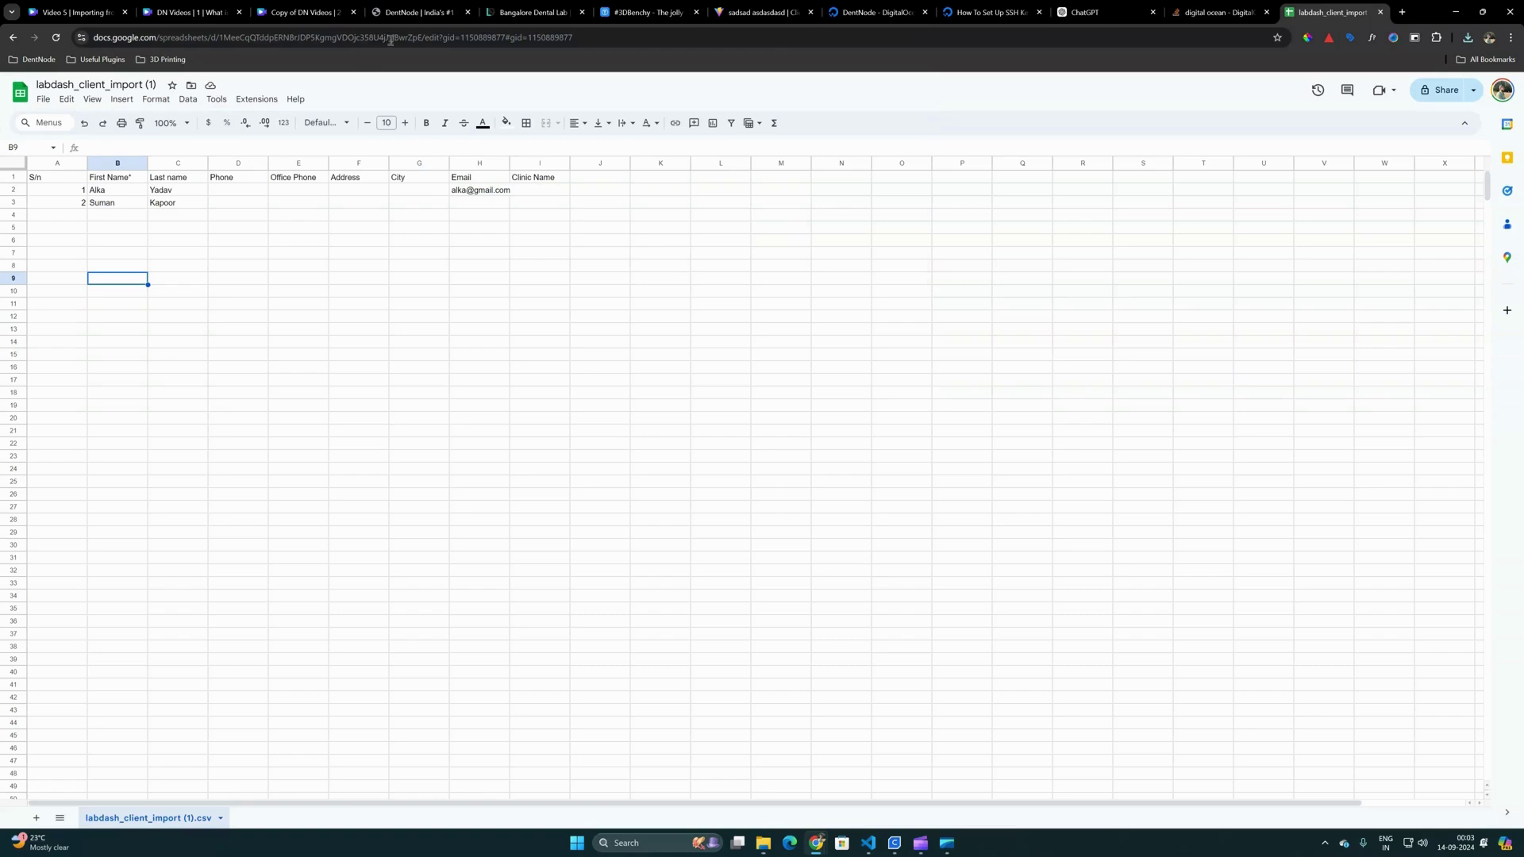
Step: Upload 'with data.csv' through Import By CSV and import its two doctor clients
{"action": "left_click", "coordinate": [548, 14]}
{"action": "left_click", "coordinate": [880, 273]}
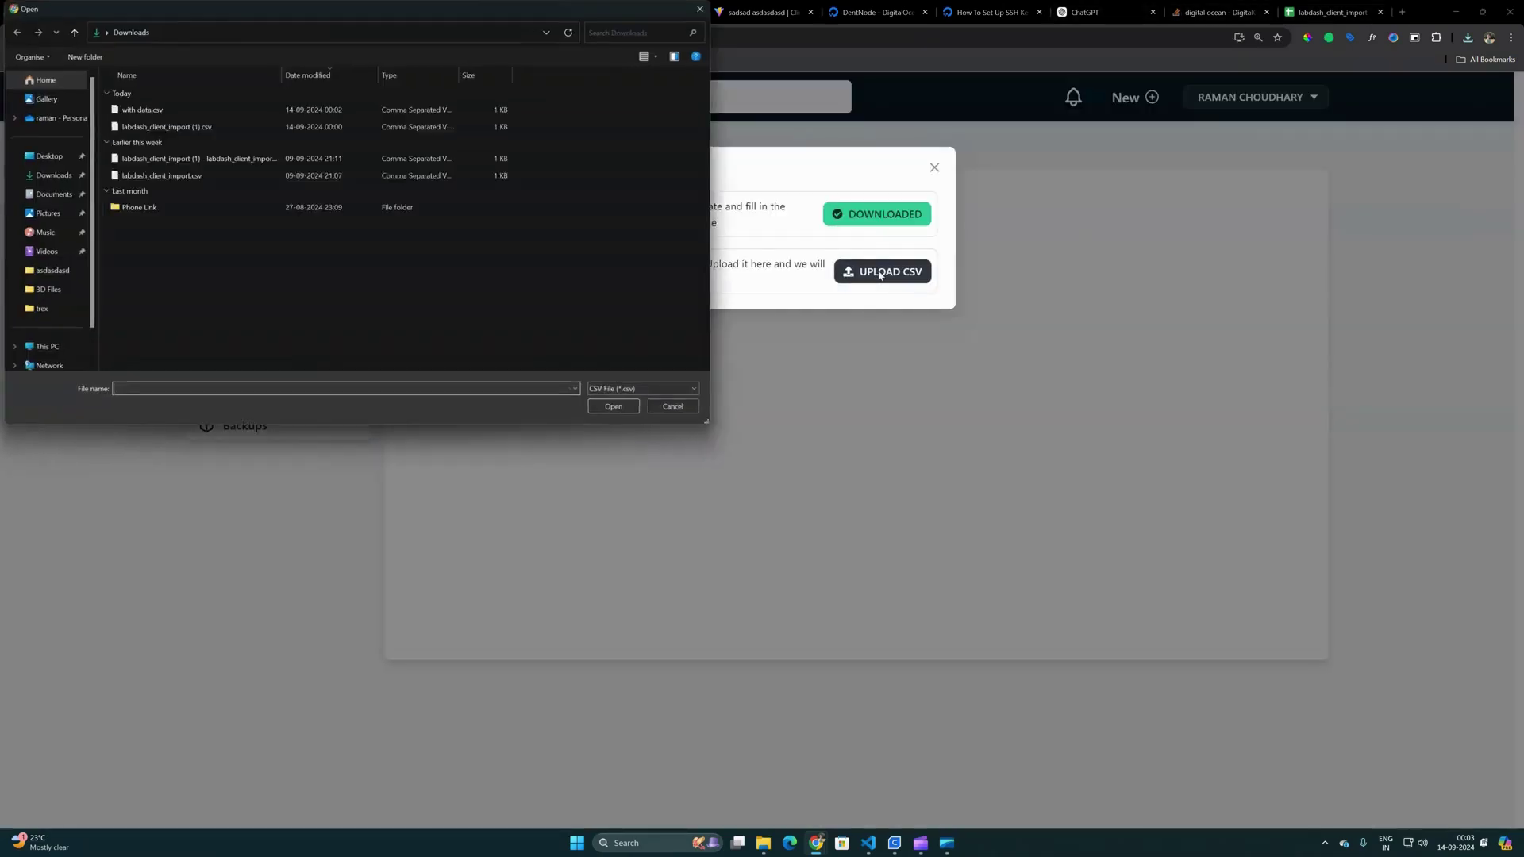
{"action": "key", "text": "Escape"}
{"action": "left_click", "coordinate": [934, 168]}
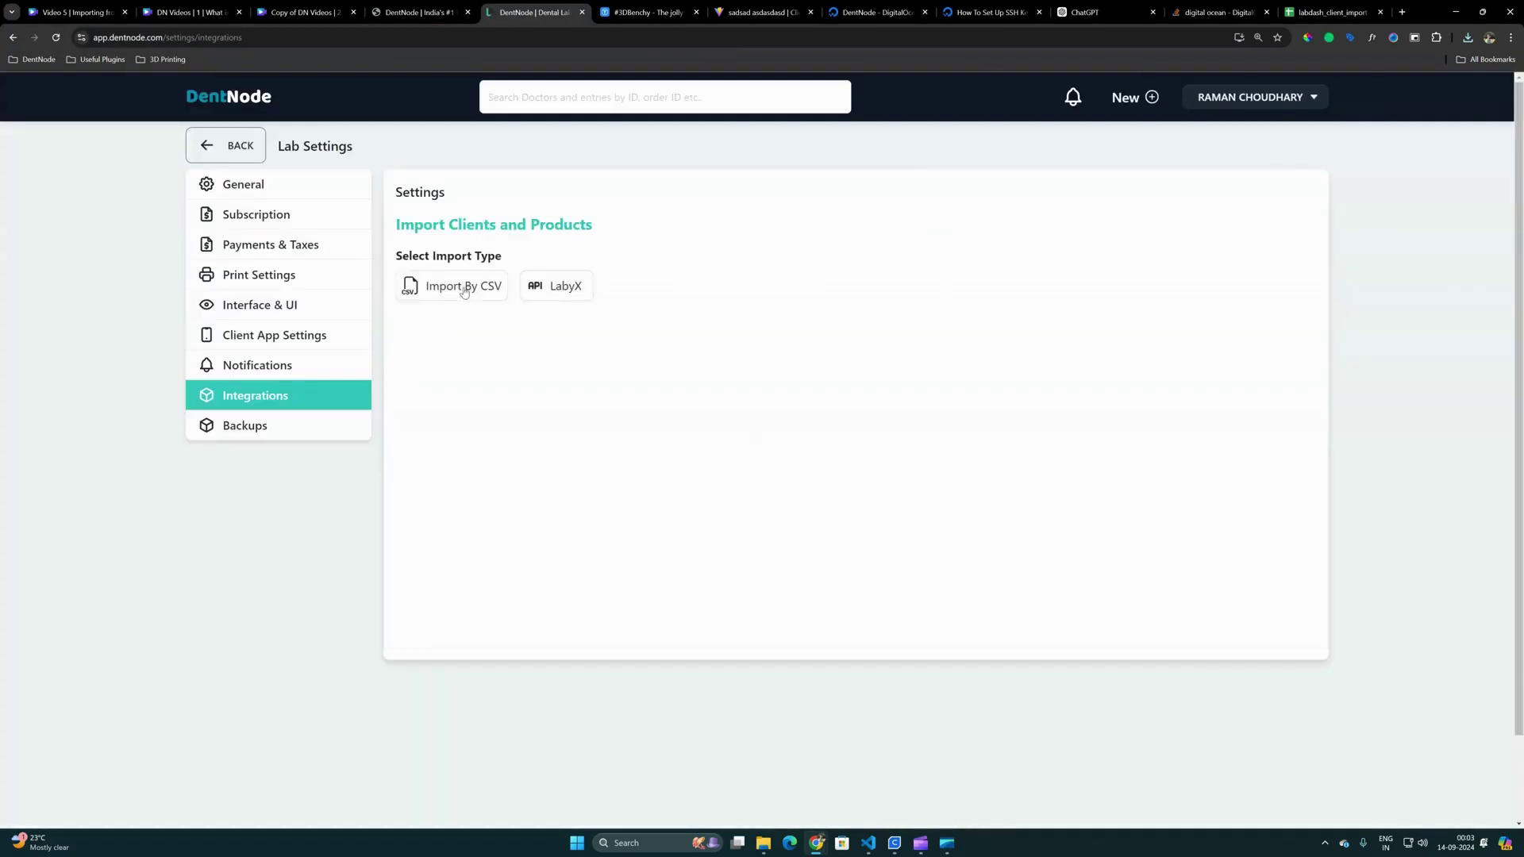
{"action": "left_click", "coordinate": [466, 291]}
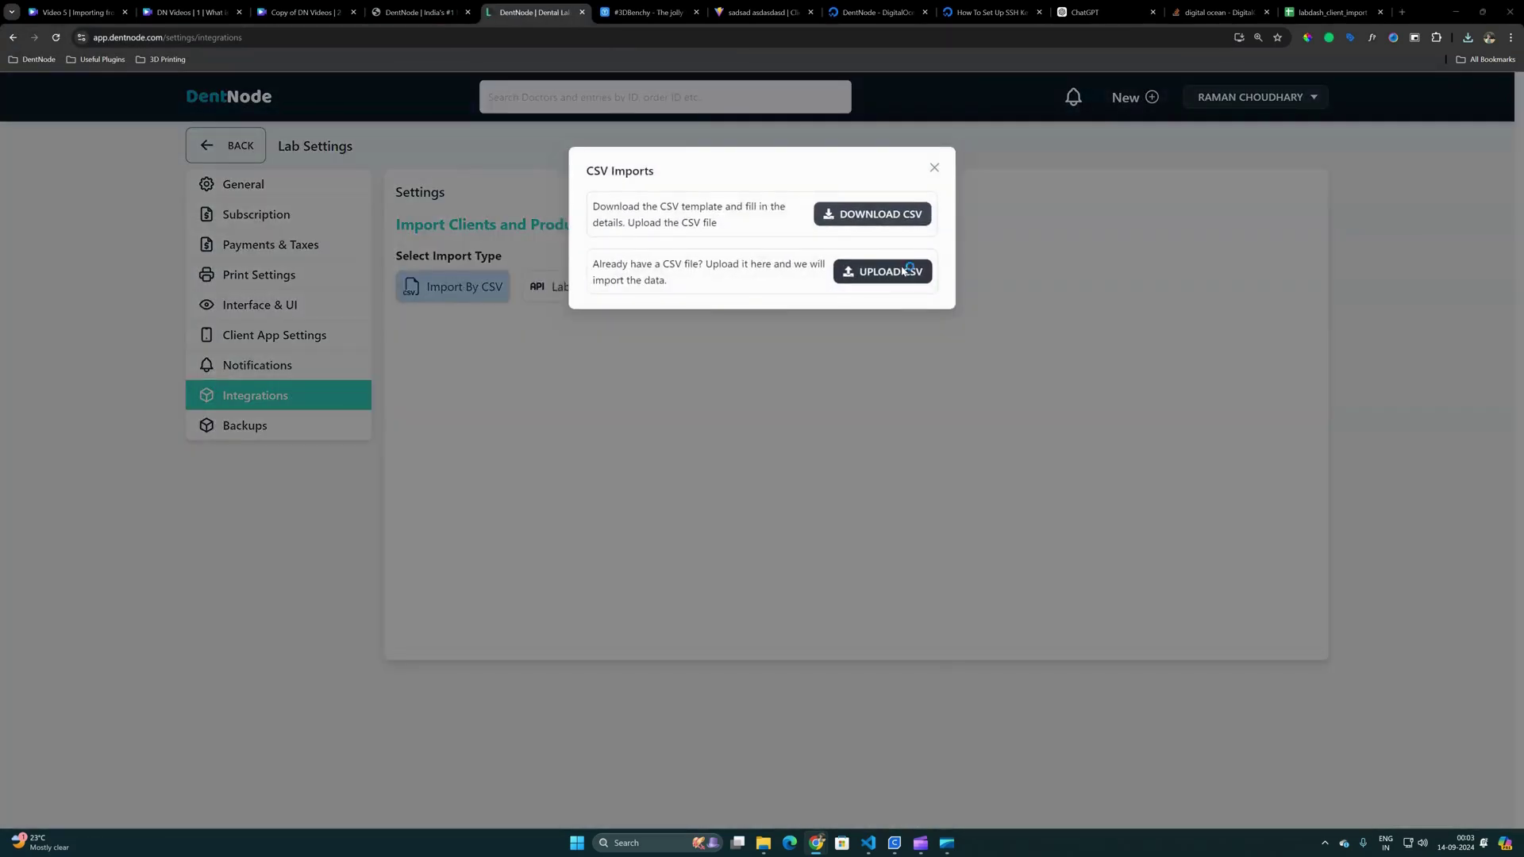
{"action": "left_click", "coordinate": [905, 270]}
{"action": "left_click", "coordinate": [151, 110]}
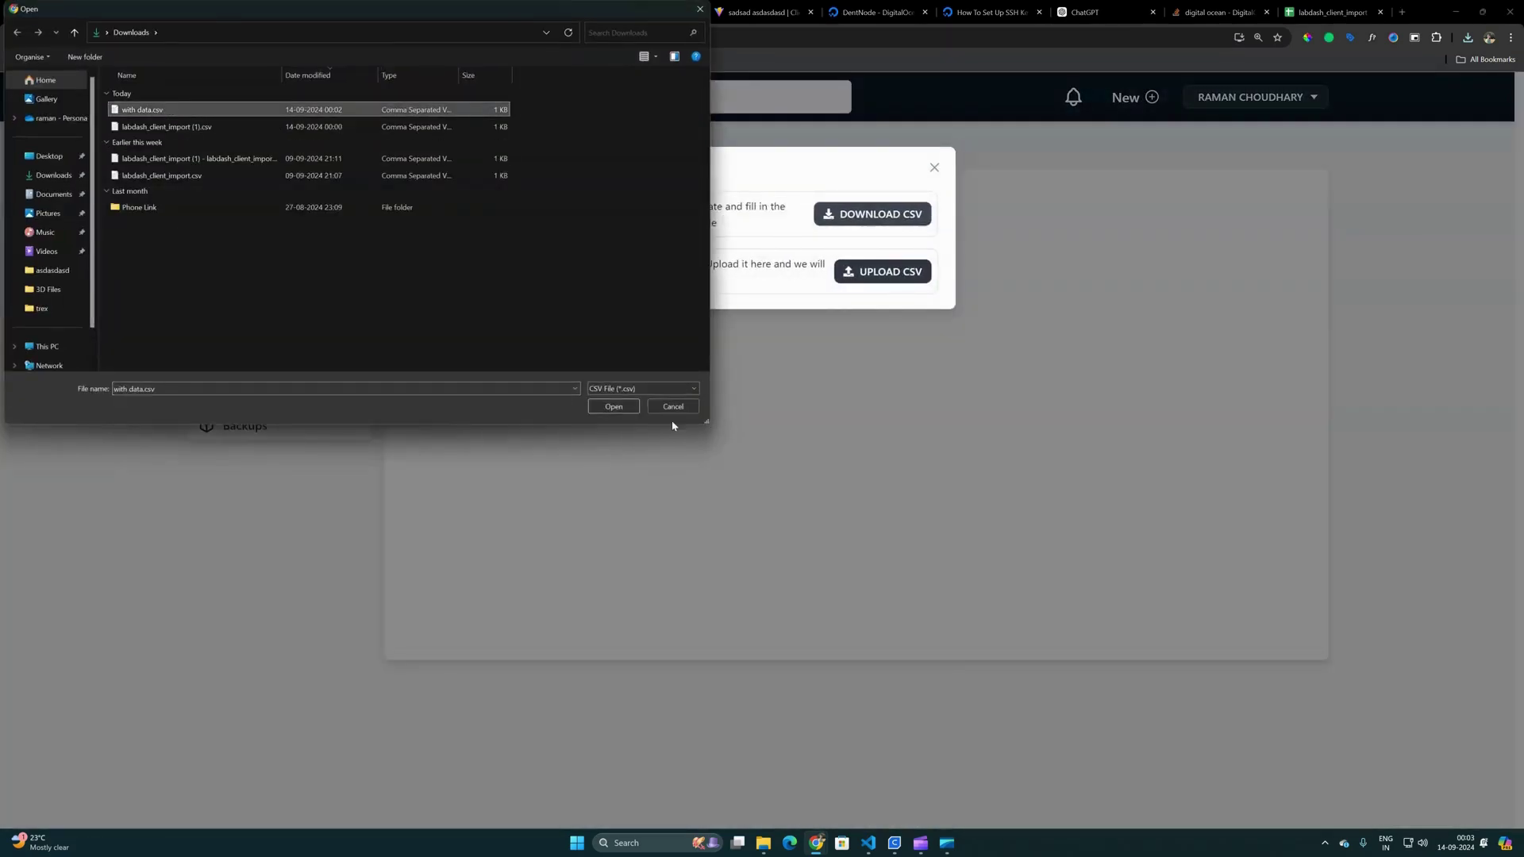
{"action": "left_click", "coordinate": [613, 406]}
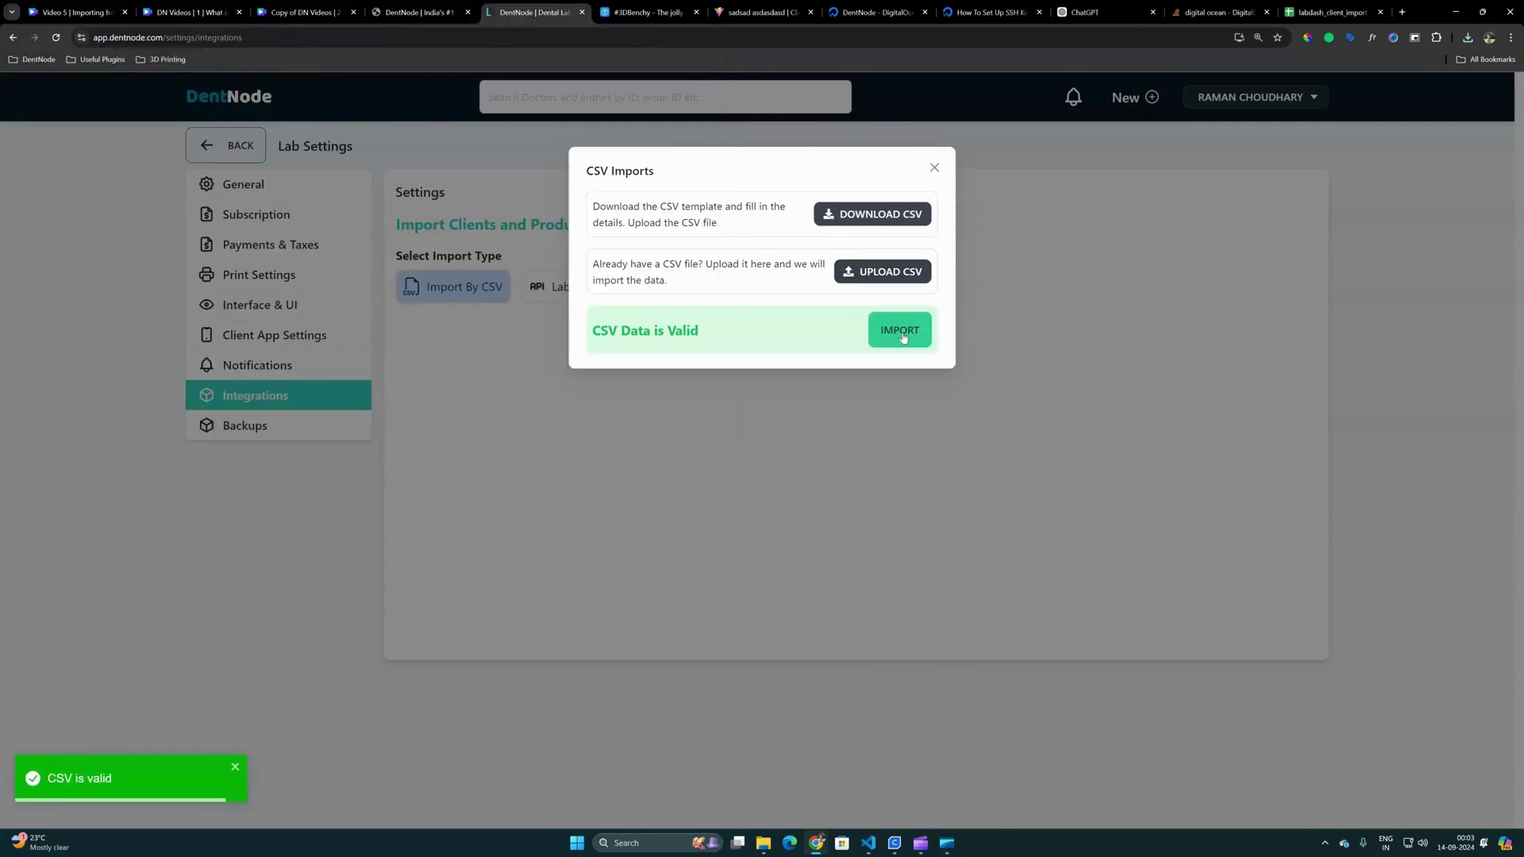
{"action": "left_click", "coordinate": [901, 331]}
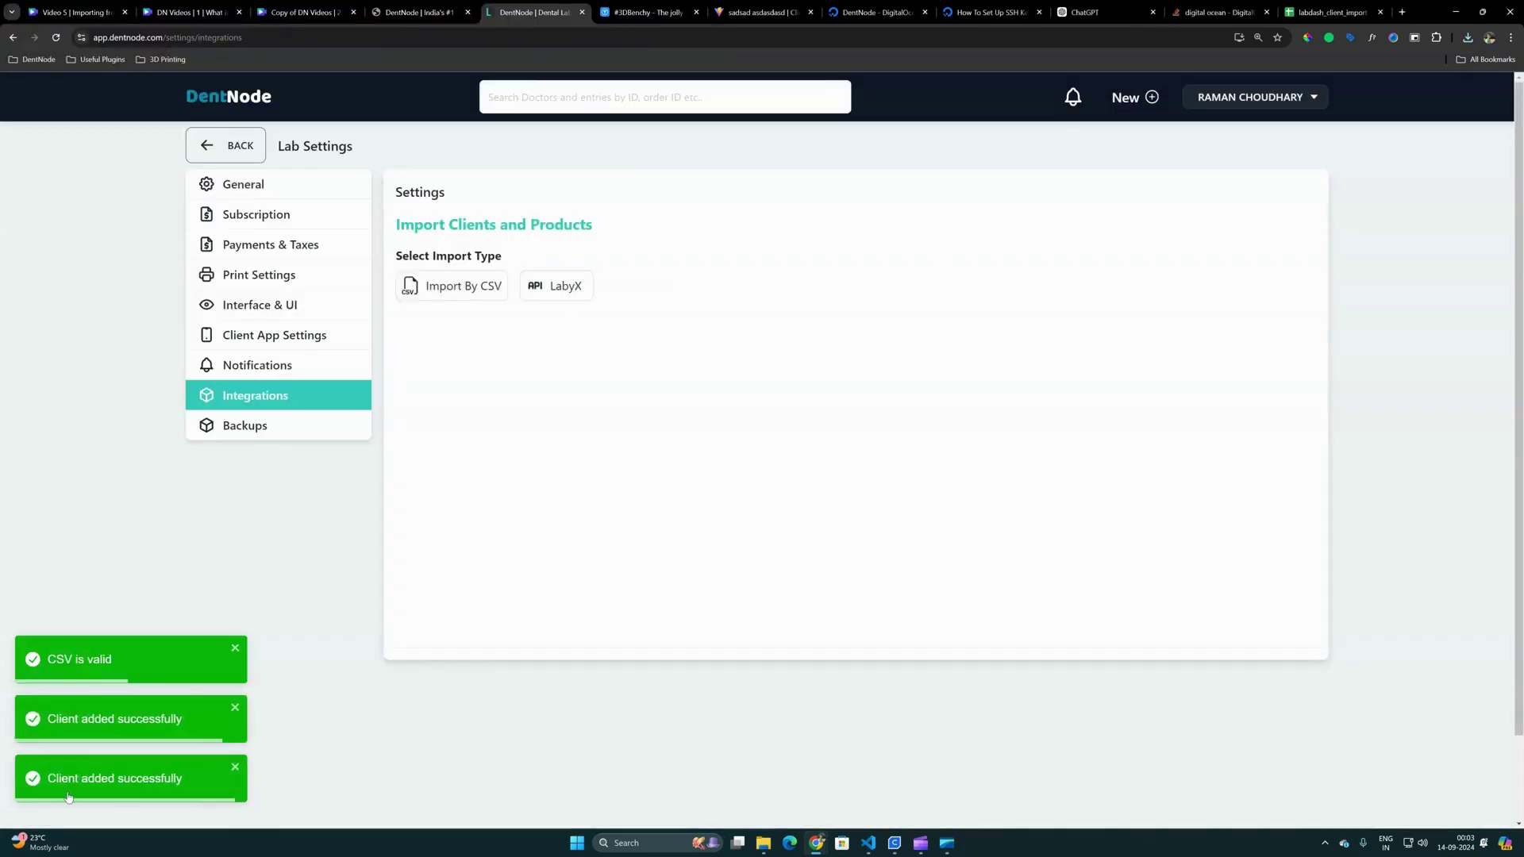
Step: Open the Clients list showing five clients, then briefly open and close the Add Client form
{"action": "left_click", "coordinate": [223, 103]}
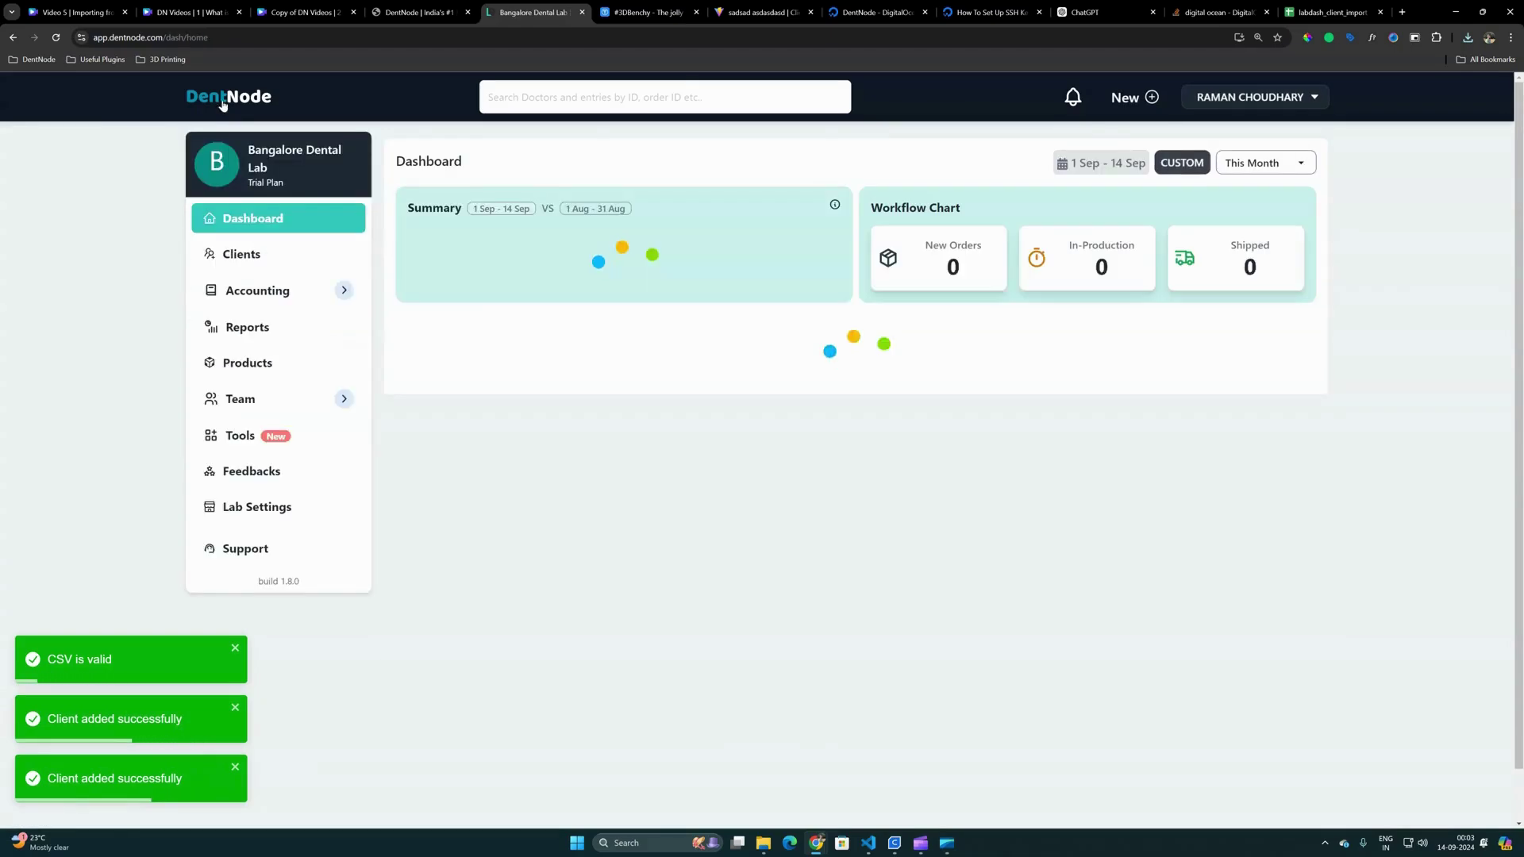
{"action": "left_click", "coordinate": [288, 255]}
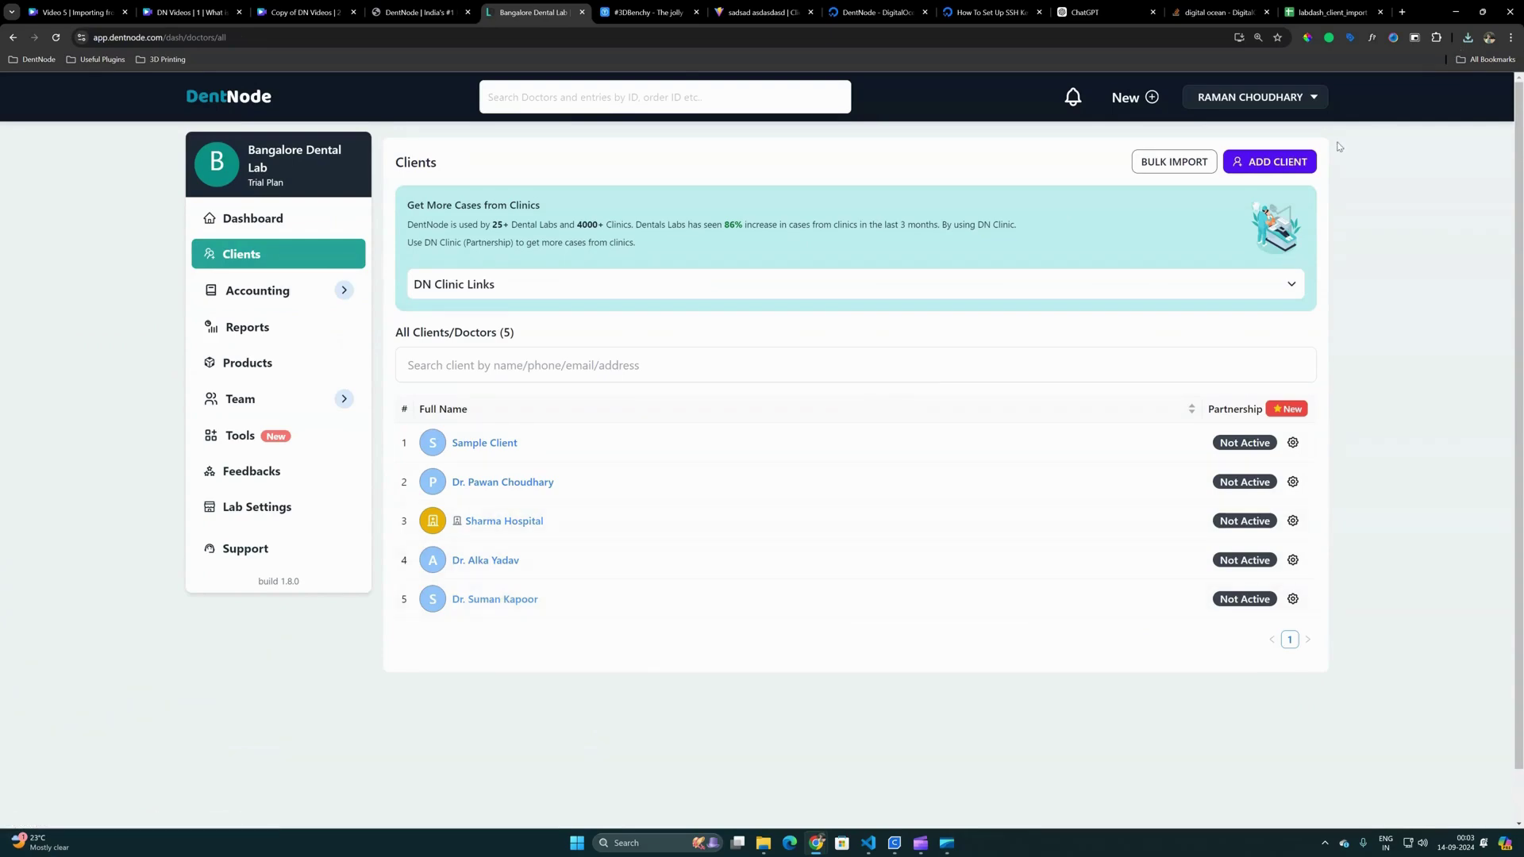
{"action": "left_click", "coordinate": [1288, 164]}
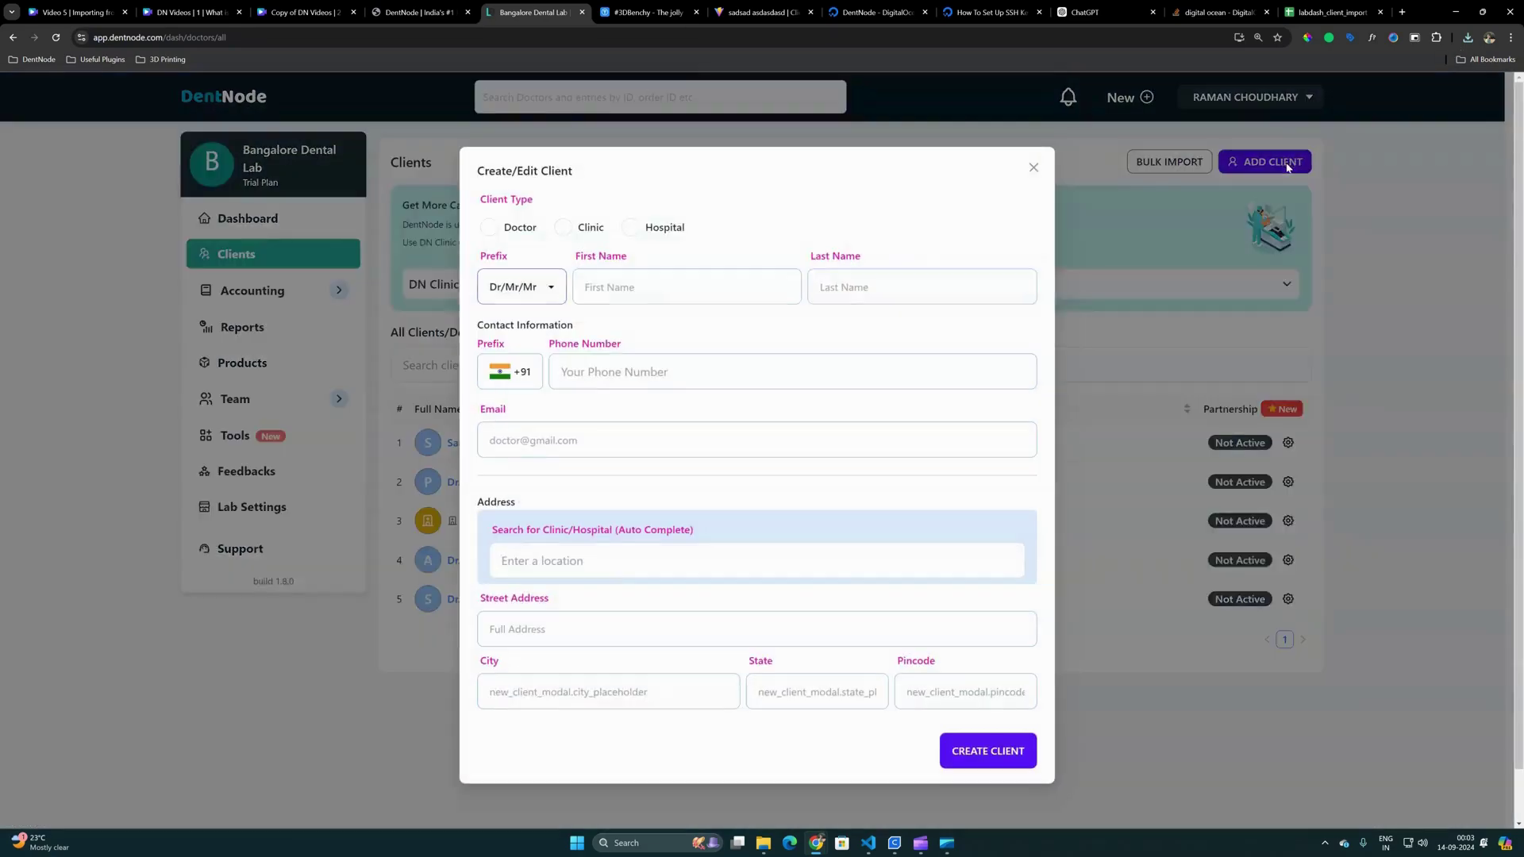
{"action": "left_click", "coordinate": [1034, 167]}
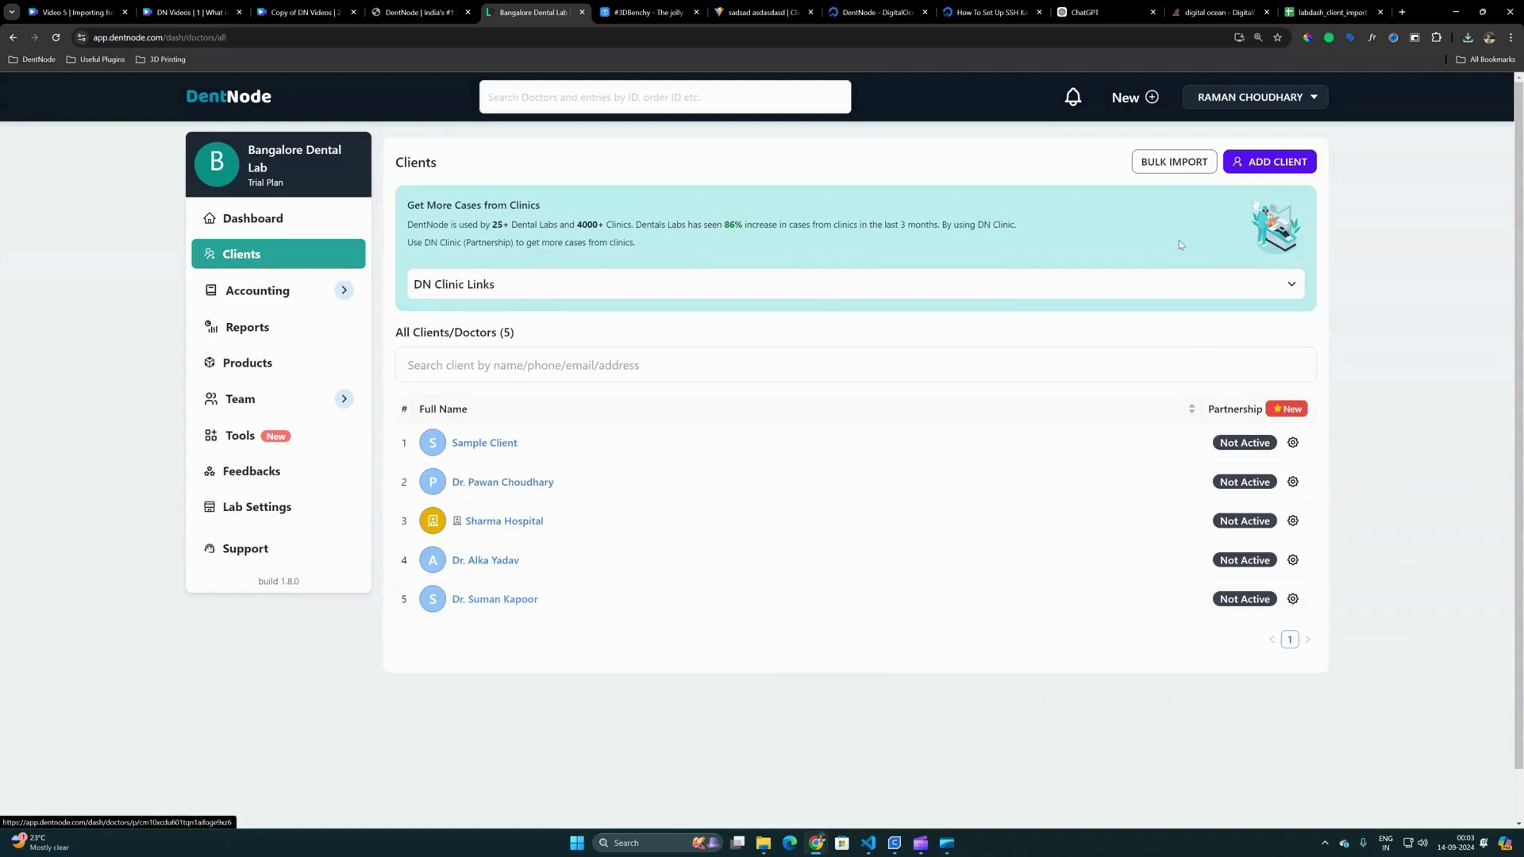
Step: Open the New Doctor form from the New menu and close it again
{"action": "left_click", "coordinate": [1143, 109]}
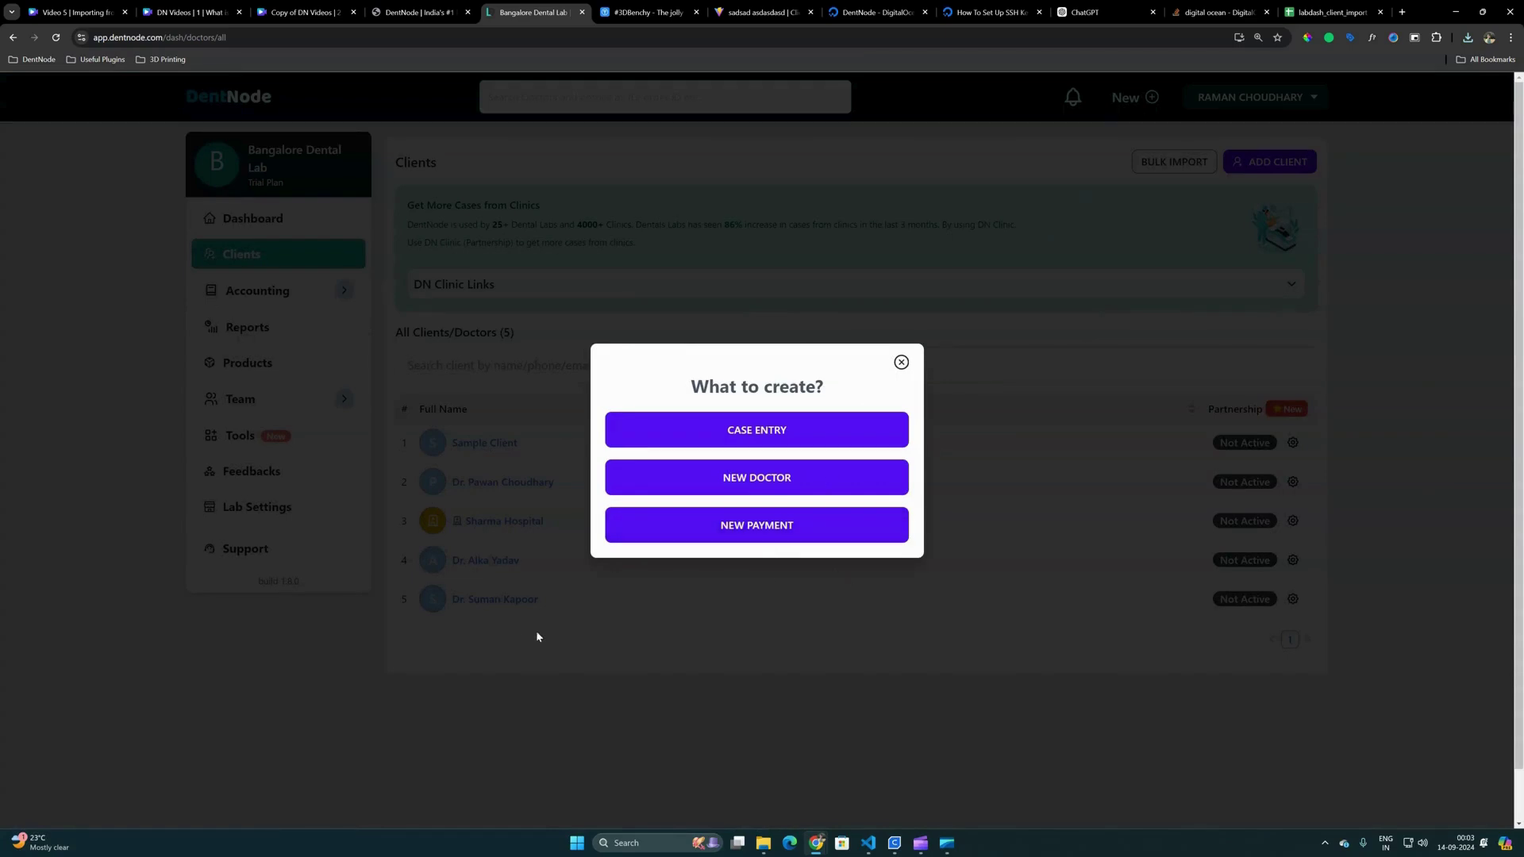
{"action": "left_click", "coordinate": [816, 479]}
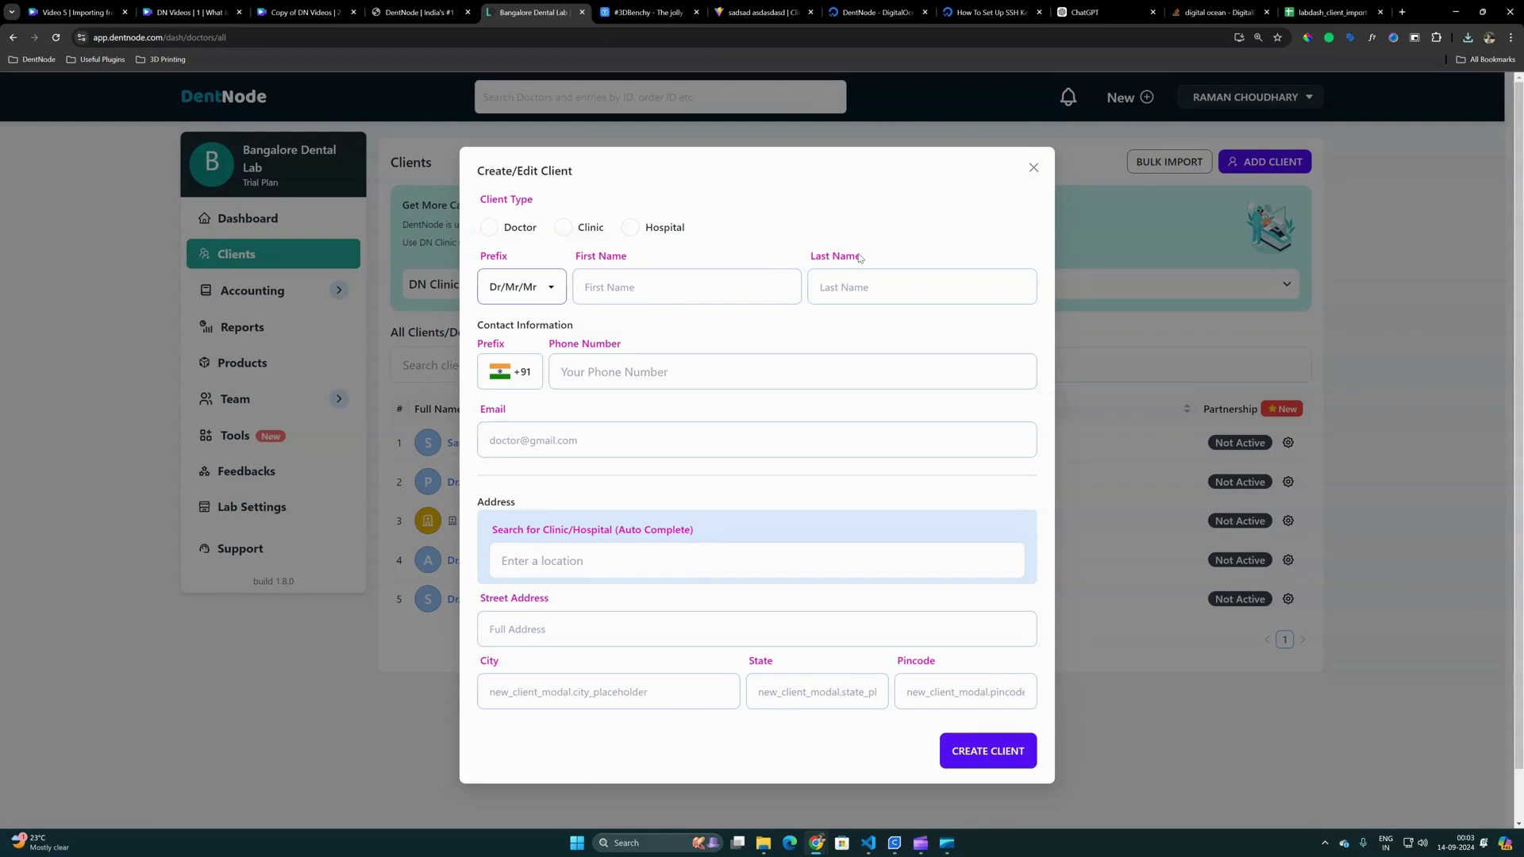
{"action": "left_click", "coordinate": [1033, 167]}
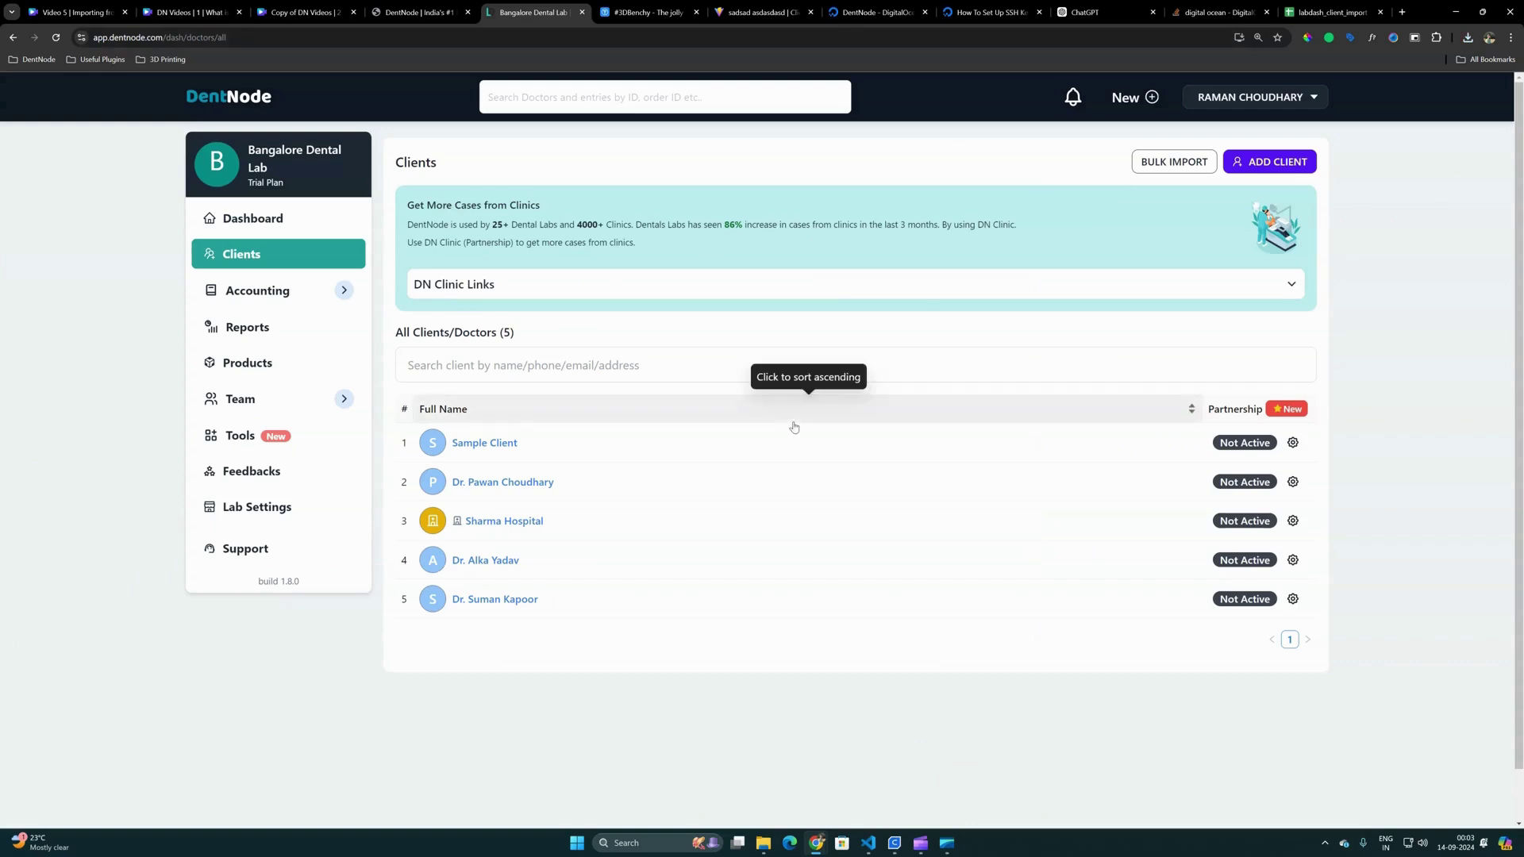
{"action": "mouse_move", "coordinate": [919, 848]}
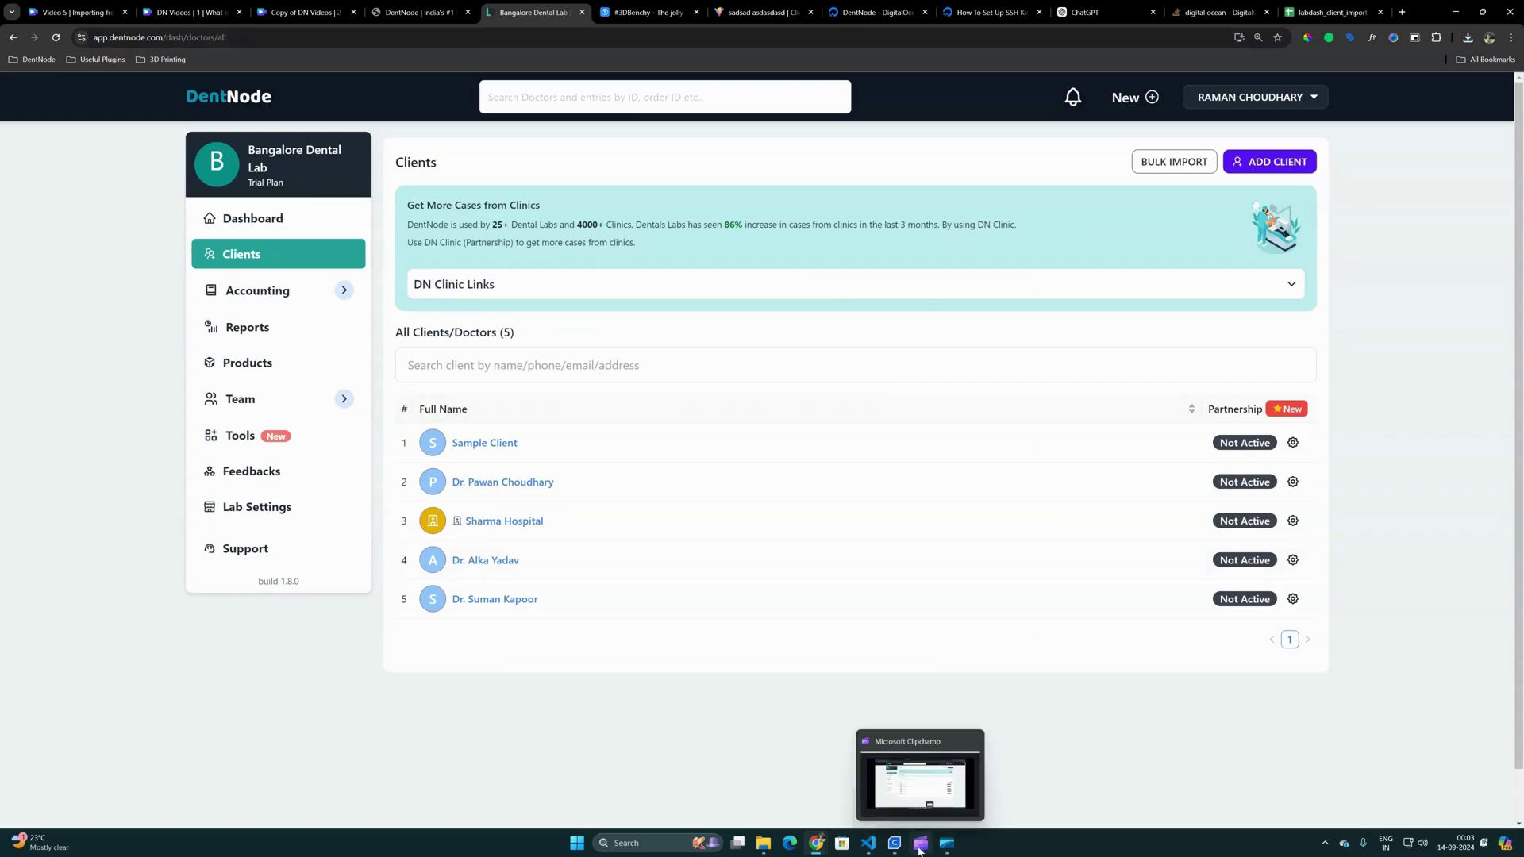